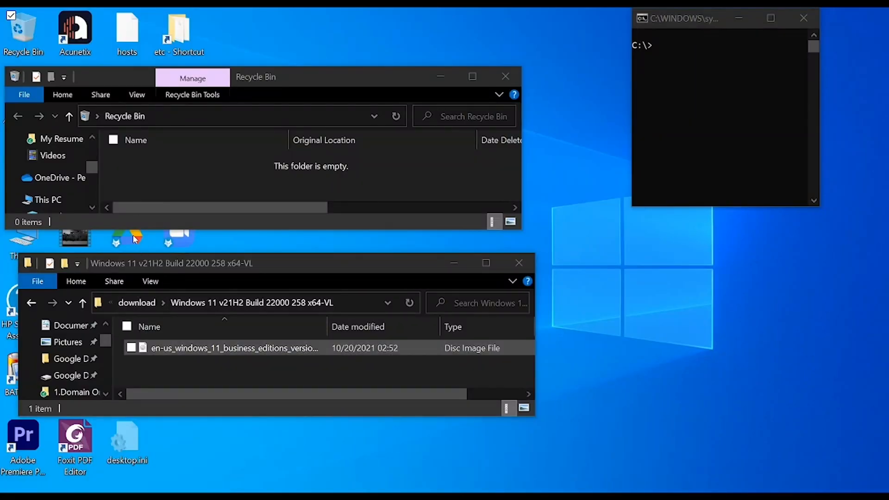
Fit the column widths in the download folder to show the full name of the Windows 11 ISO file.
right_click(235, 348)
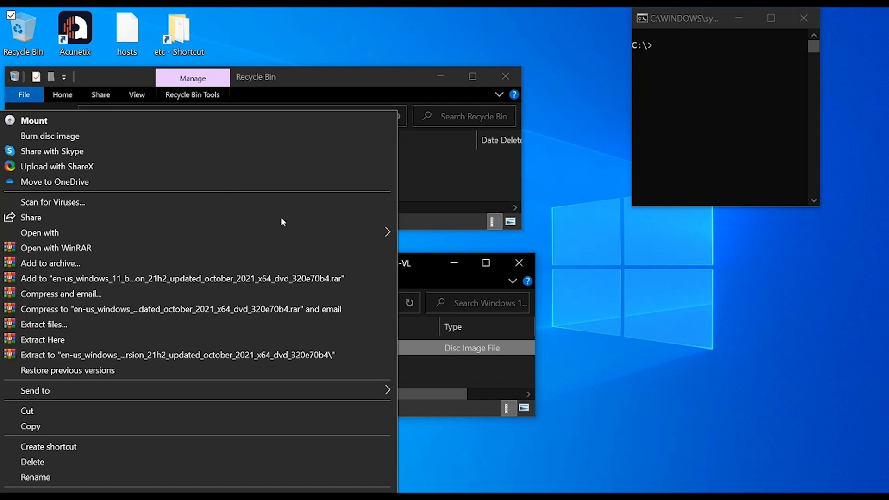
key("Escape")
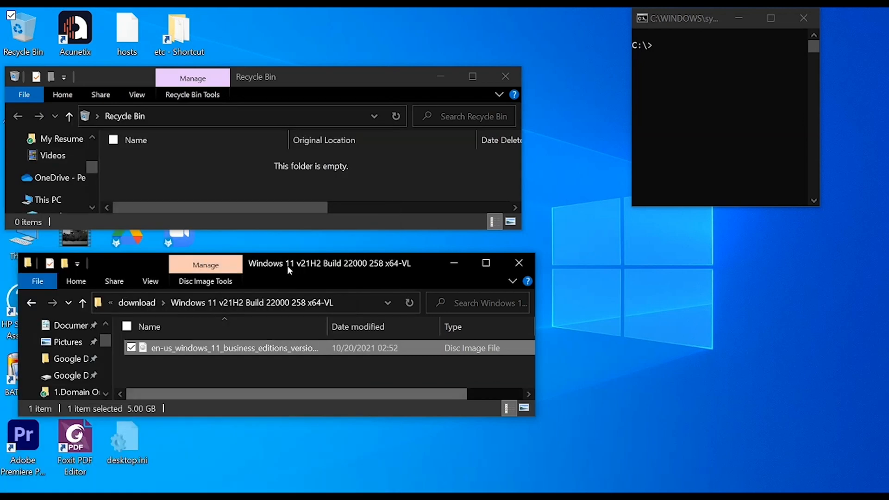
key("Right")
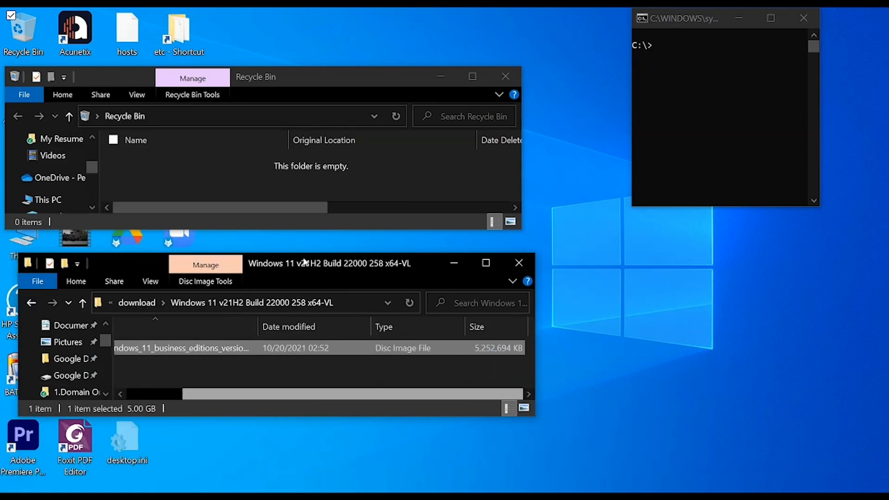
left_click_drag(456, 391, 398, 391)
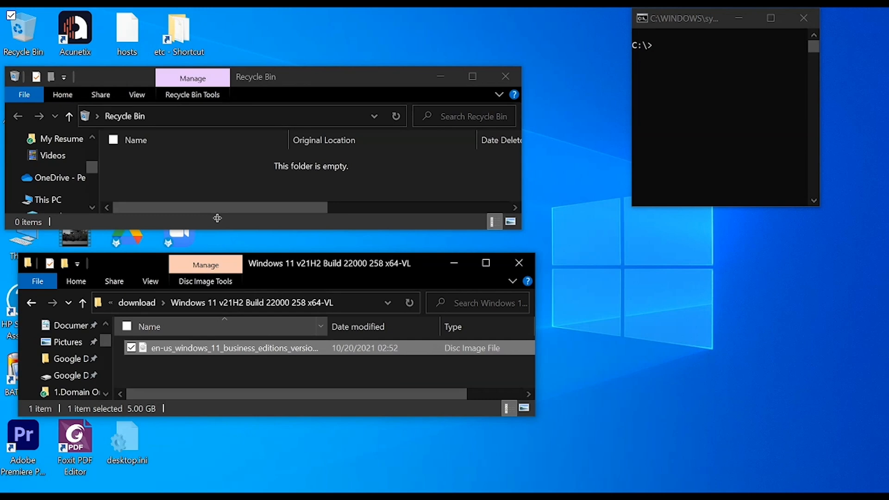
key("ctrl+KP_Add")
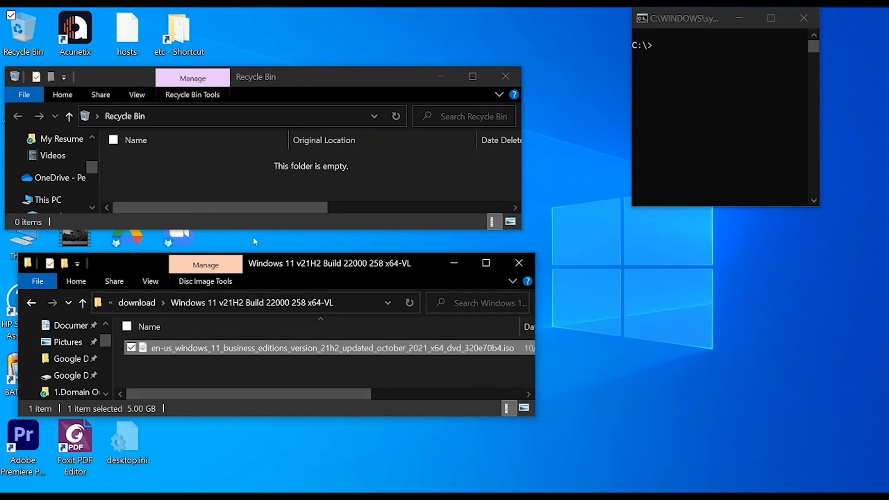
Mount the Windows 11 ISO and launch setup.exe from the mounted DVD drive.
right_click(232, 349)
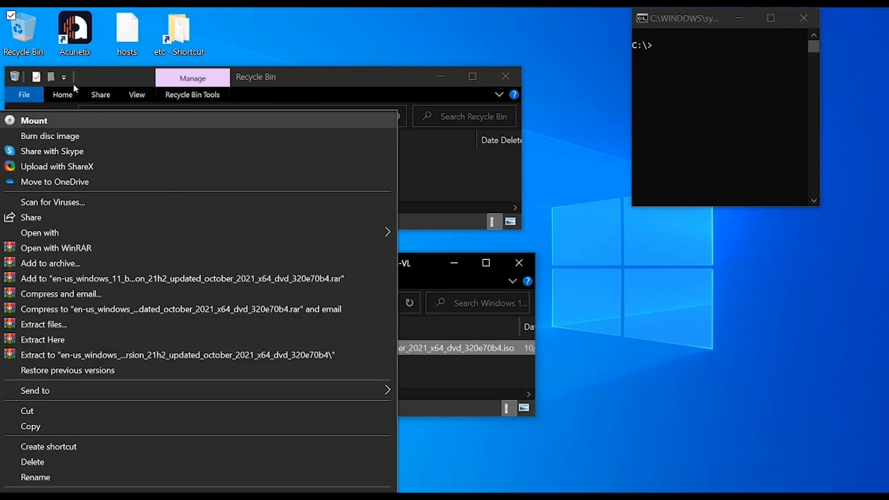
left_click(98, 120)
scroll(236, 348, "down", 2)
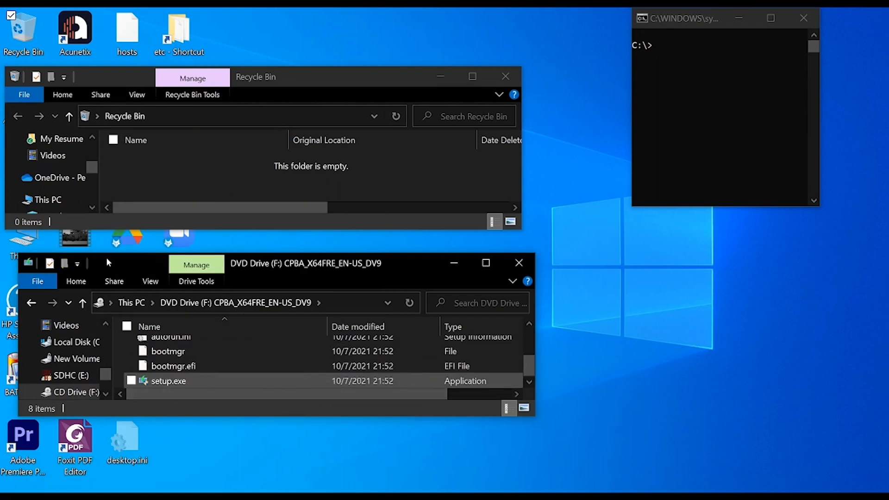
double_click(161, 381)
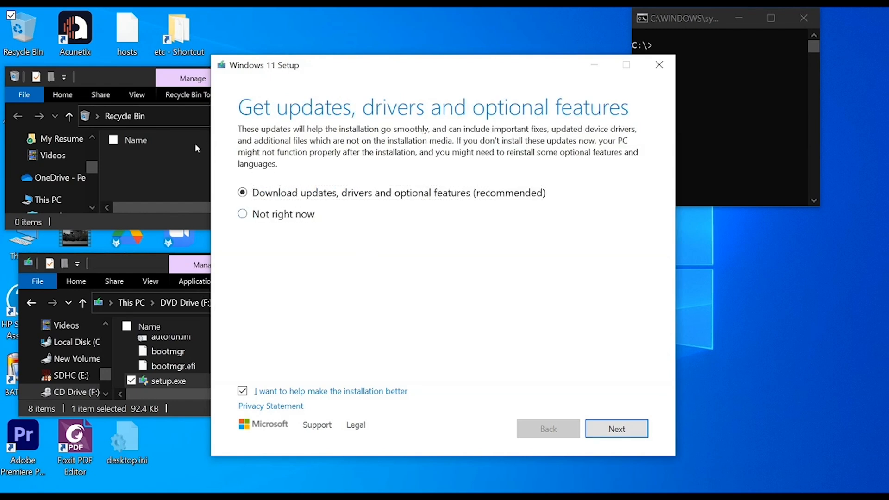
Choose "Not right now" for updates, drivers and optional features and continue Windows 11 Setup.
left_click(277, 214)
key("Return")
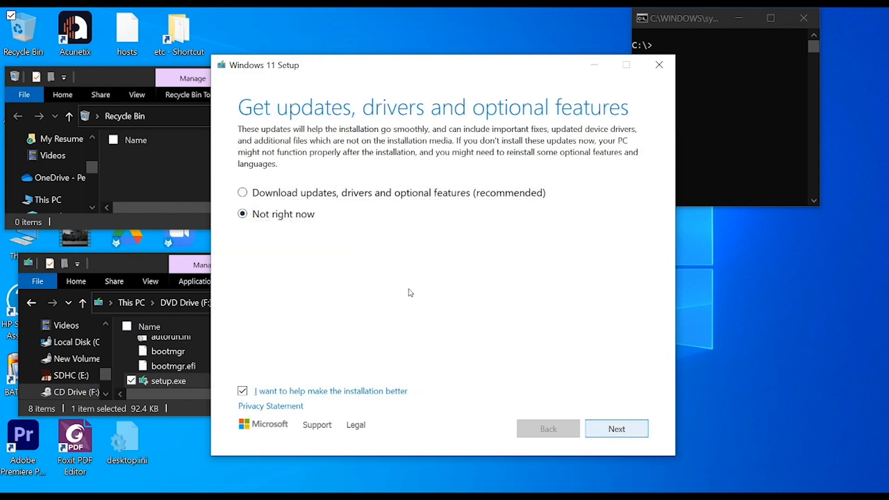
key("Return")
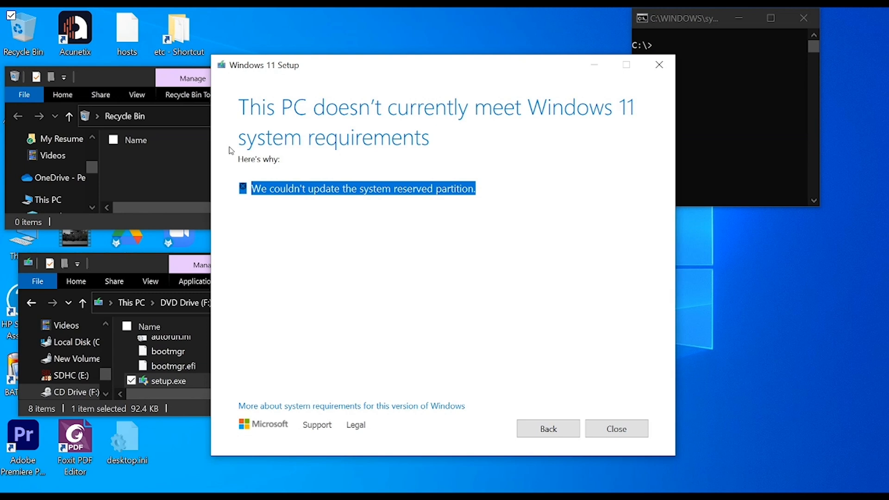
Open Disk Management by running diskmgmt.msc, closing the stray File Explorer window.
left_click_drag(229, 148, 334, 132)
left_click(120, 140)
key("super+e")
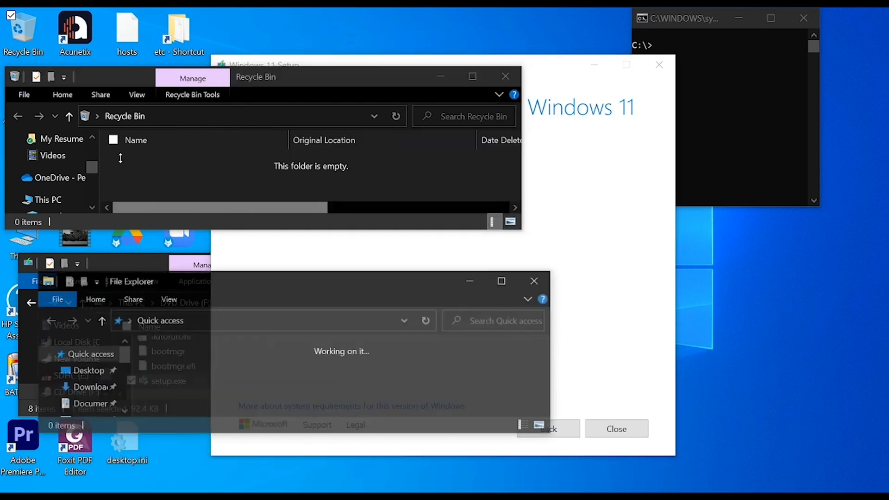
key("alt+F4")
key("super+r")
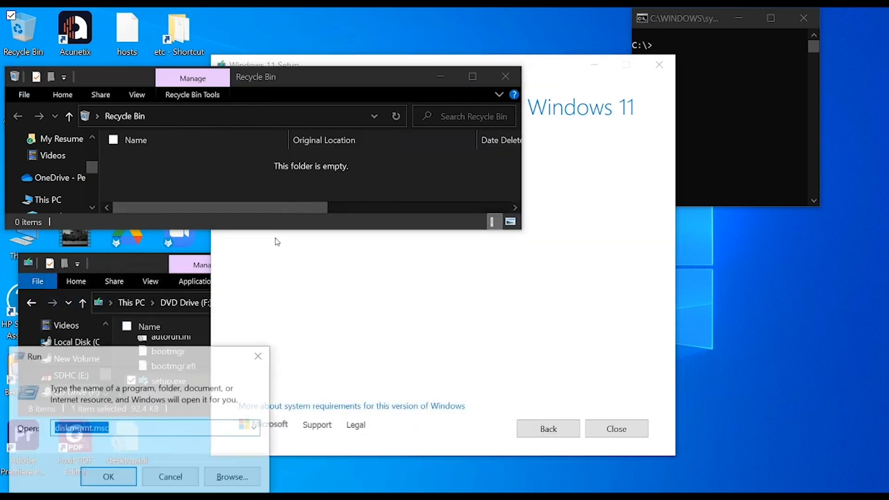
key("Return")
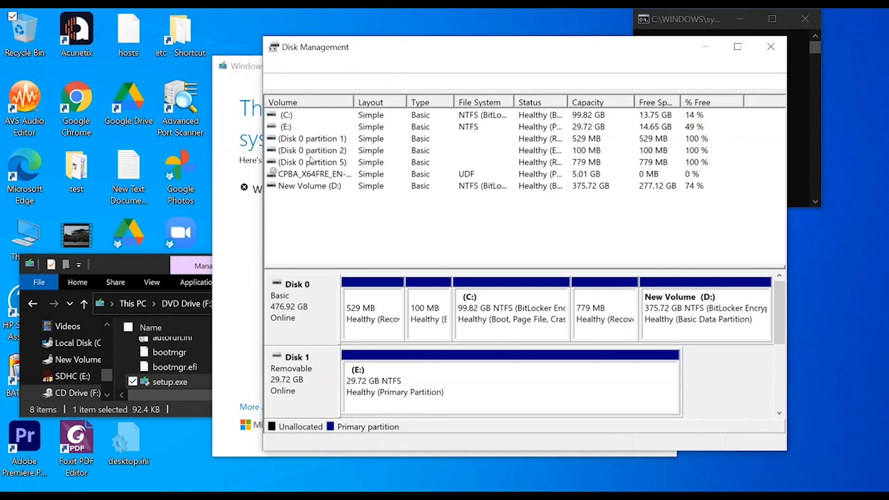
Open Command Prompt as administrator and move its window so the Disk Management volume list stays in view.
key("super")
type("cmd")
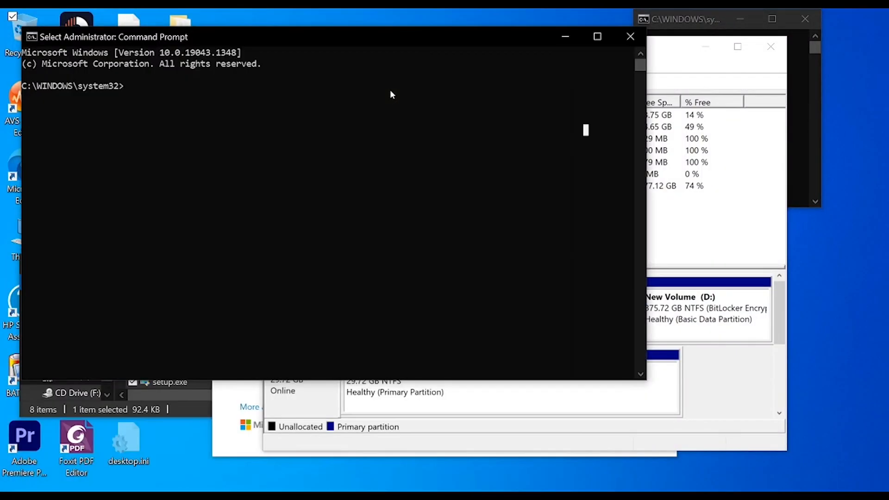
left_click_drag(246, 29, 319, 155)
Mount the EFI system partition as drive Y: with the command "mountvol y: /s".
type("mountvol.exe")
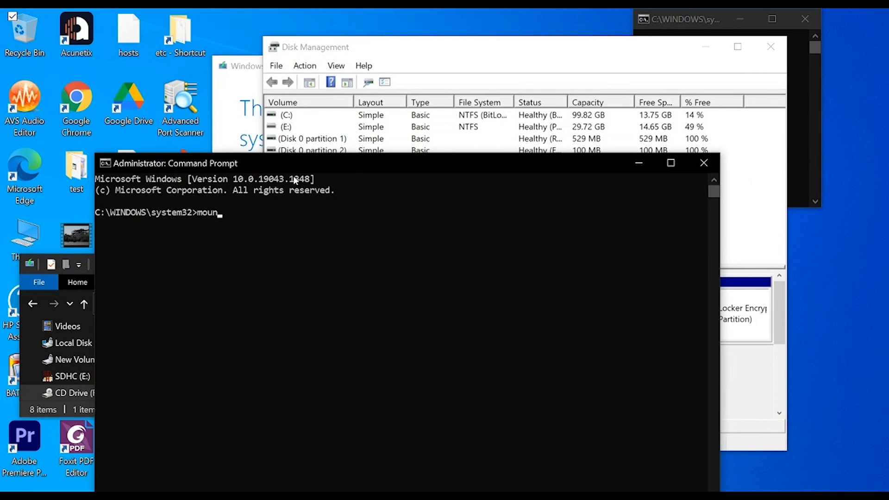
key("BackSpace")
key("BackSpace")
key("BackSpace")
key("BackSpace")
type("/y: ")
type("/")
key("BackSpace")
key("BackSpace")
key("BackSpace")
key("BackSpace")
key("BackSpace")
type("y: /s")
key("Return")
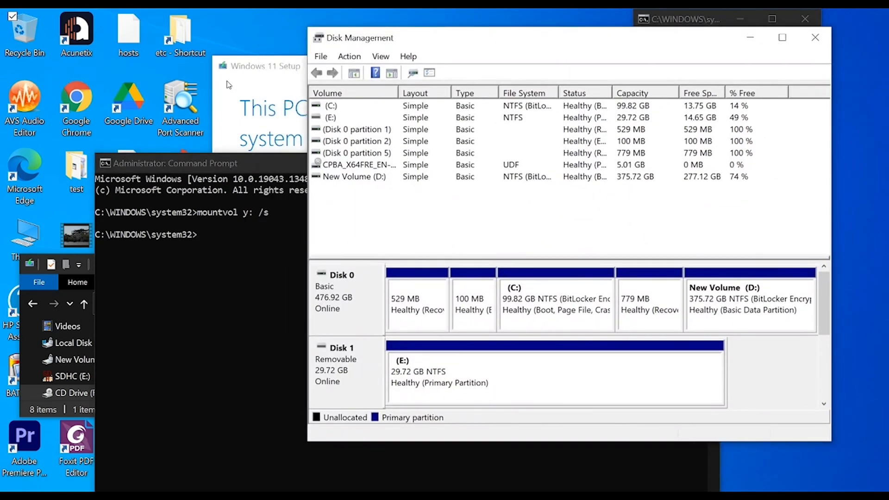
left_click(321, 56)
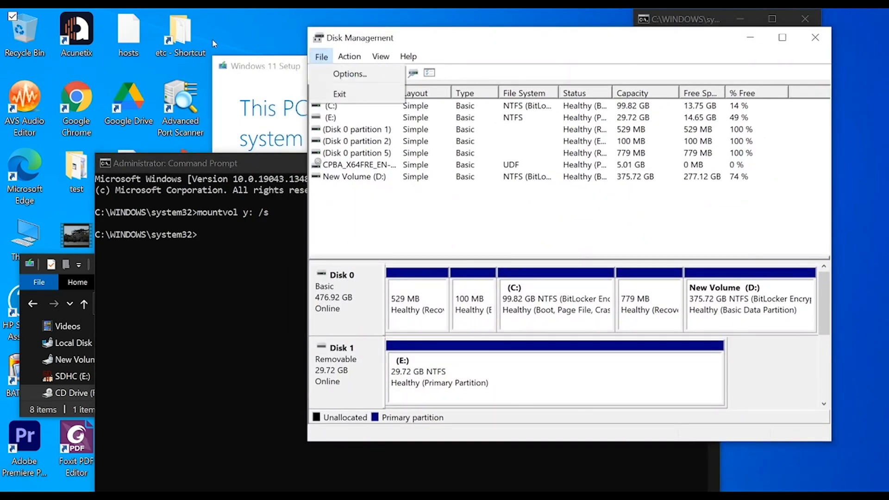
left_click(318, 144)
Switch the Command Prompt to drive Y: and list its contents with dir.
left_click(142, 192)
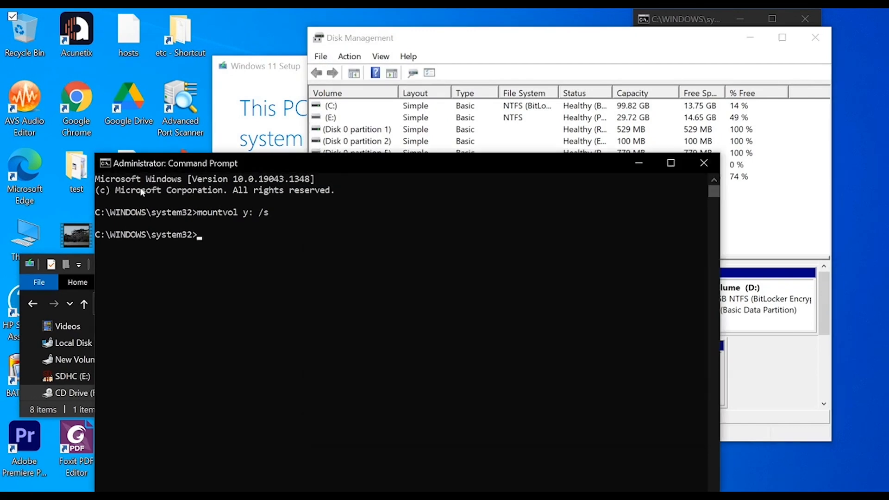
type("y:")
key("Return")
type("dir")
key("Return")
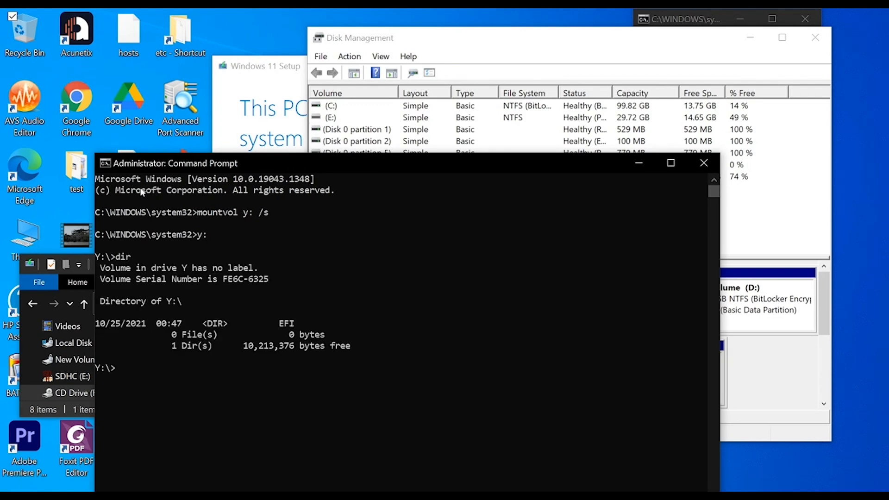
Change to the folder efi\Microsoft\Boot\Fonts on drive Y: and list its files with dir.
type("cd efi\\Microsoft\\B")
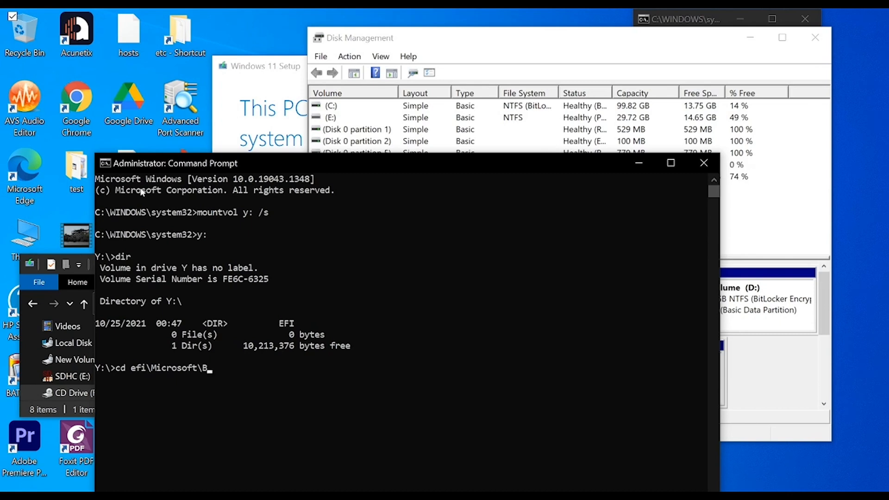
type("oot\\Fonts")
key("Return")
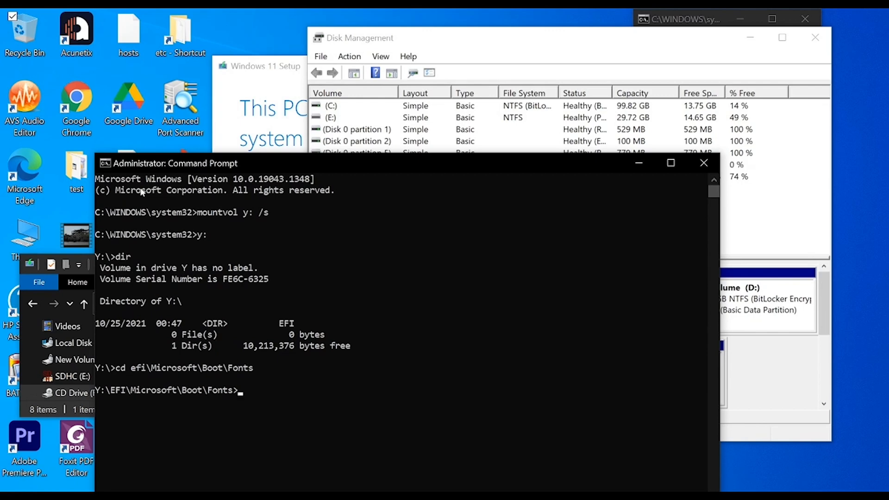
type("dir")
key("Return")
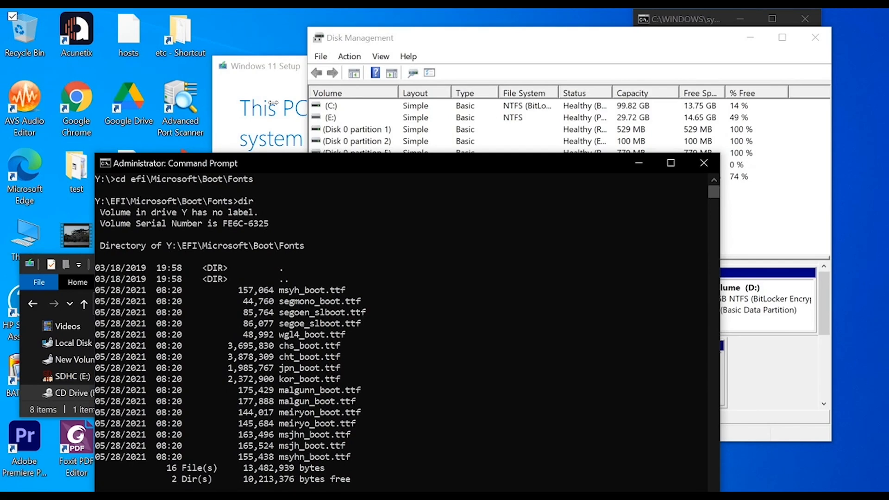
Move the Command Prompt window out of the way, close Disk Management and reopen it by running diskmgmt.msc.
left_click_drag(275, 163, 306, 344)
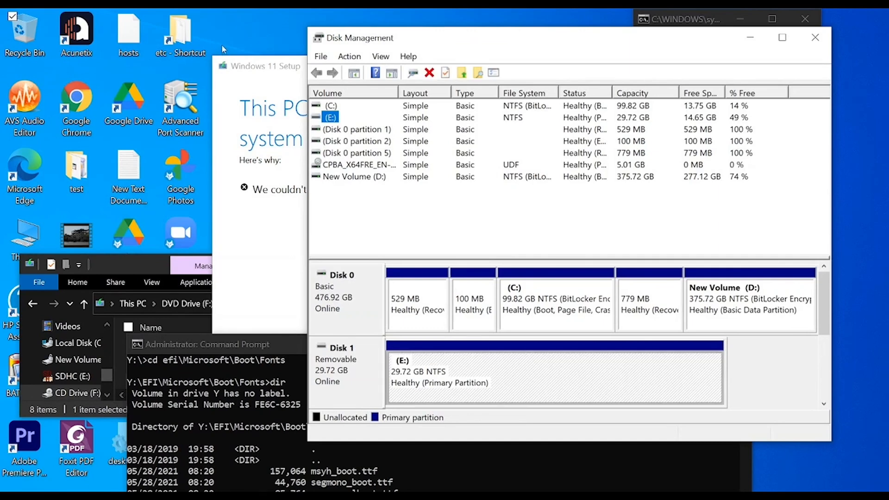
left_click(321, 56)
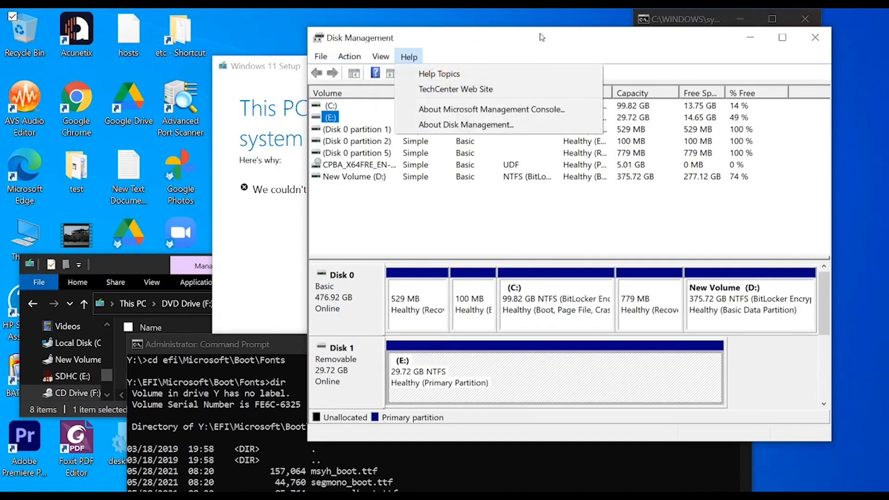
key("alt+F4")
key("super+e")
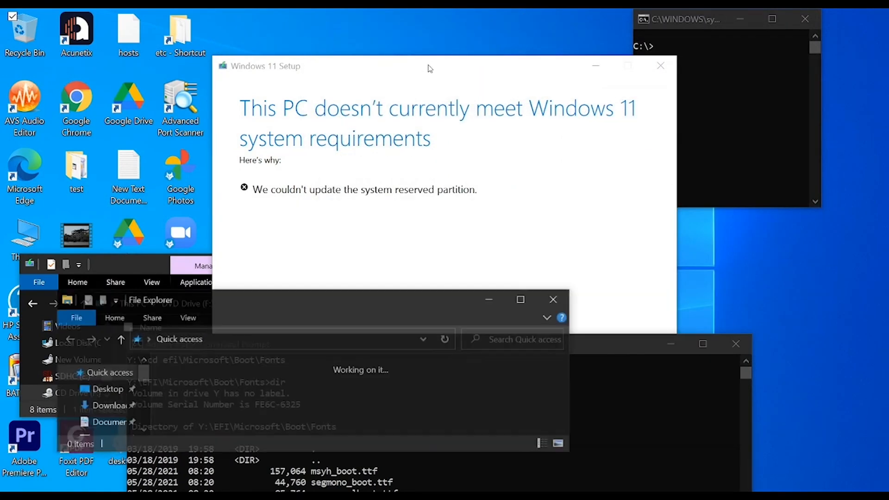
key("super+r")
left_click(557, 298)
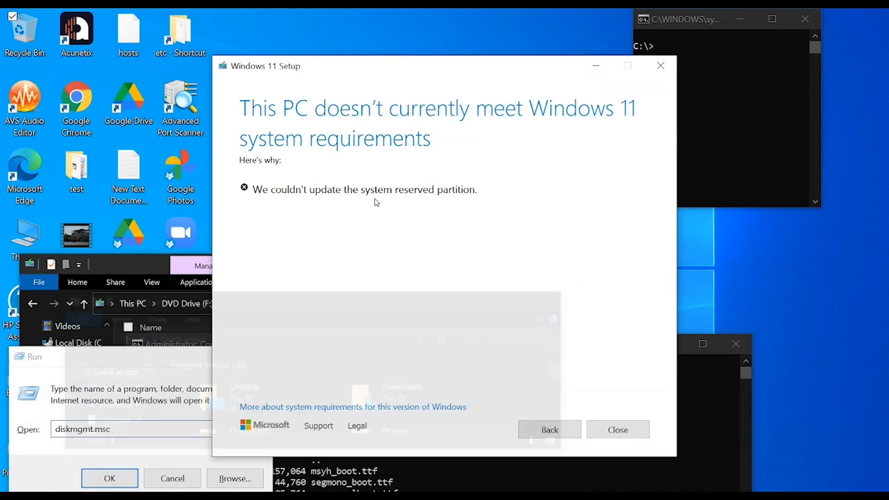
left_click(109, 478)
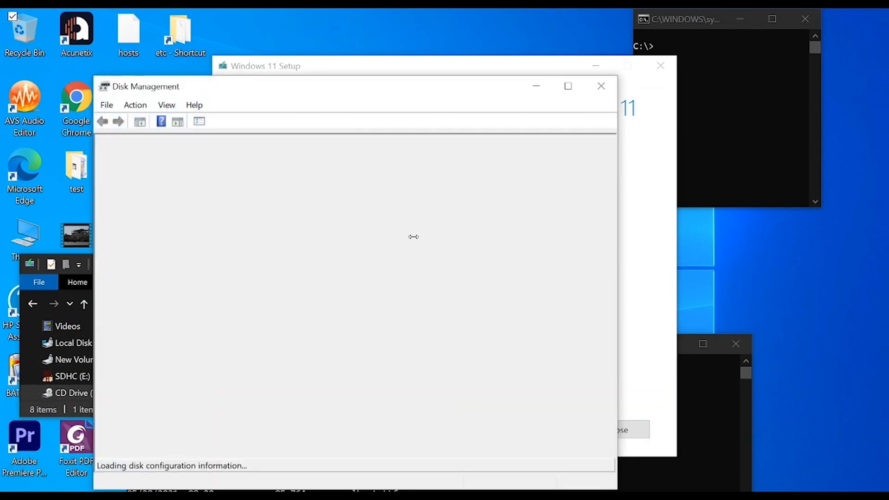
Close Windows 11 Setup, move its window aside and check the Disk 0 partitions in Disk Management.
left_click(661, 367)
left_click(610, 430)
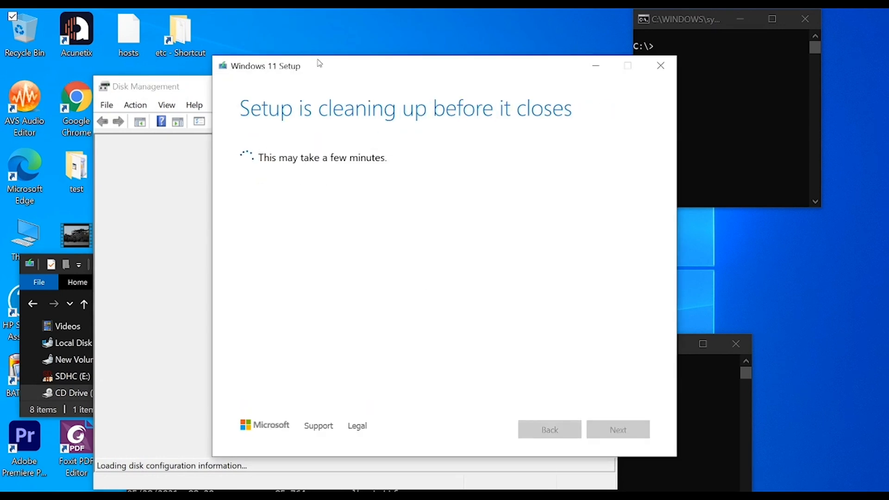
left_click_drag(255, 62, 357, 26)
left_click(163, 92)
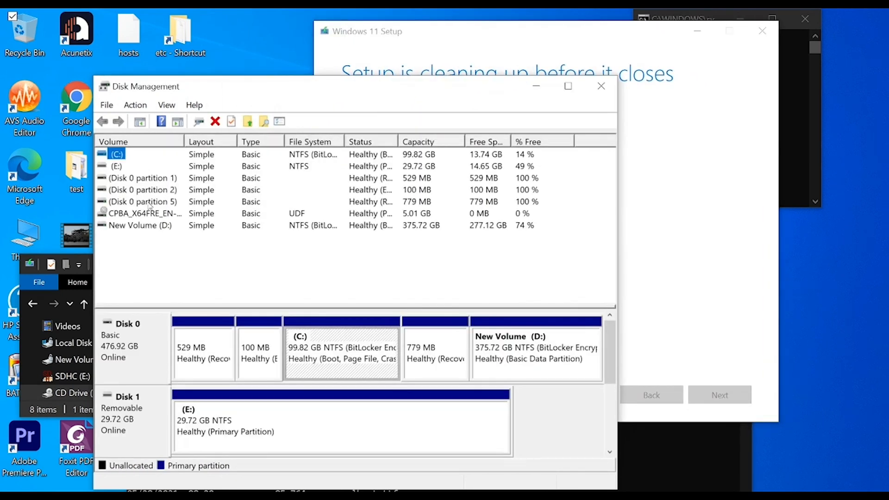
left_click(126, 184)
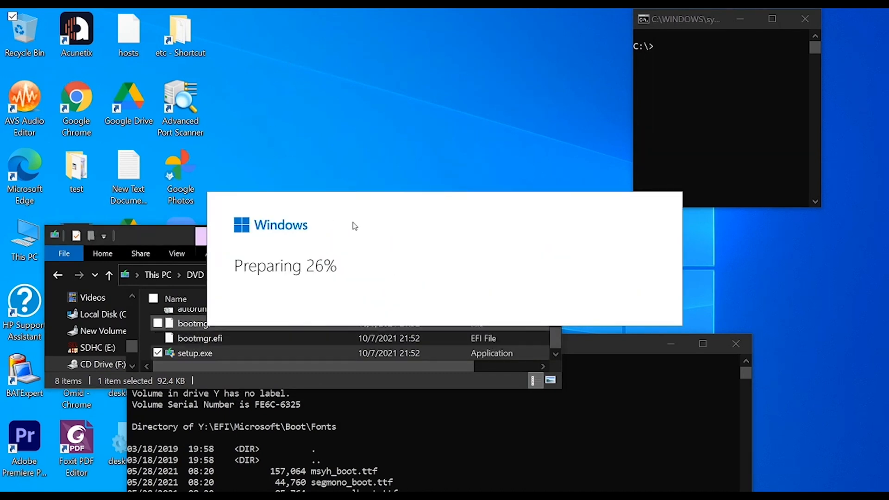
left_click_drag(405, 344, 373, 91)
type("d")
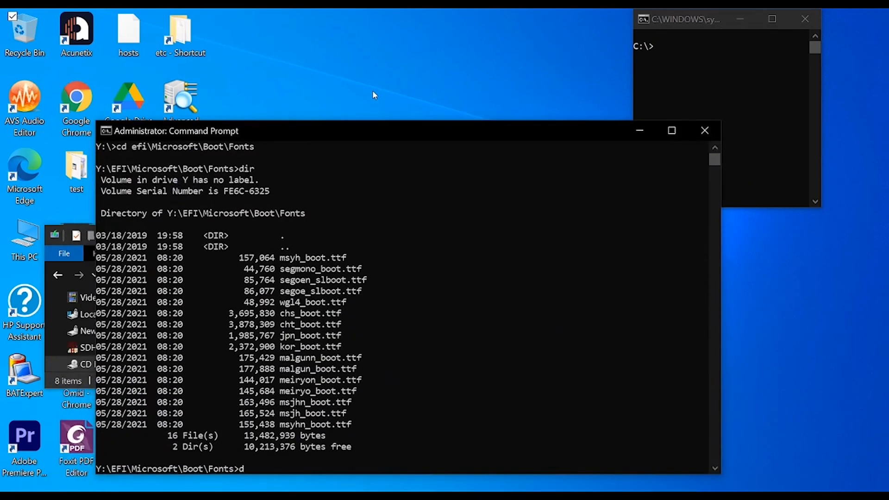
type("ir")
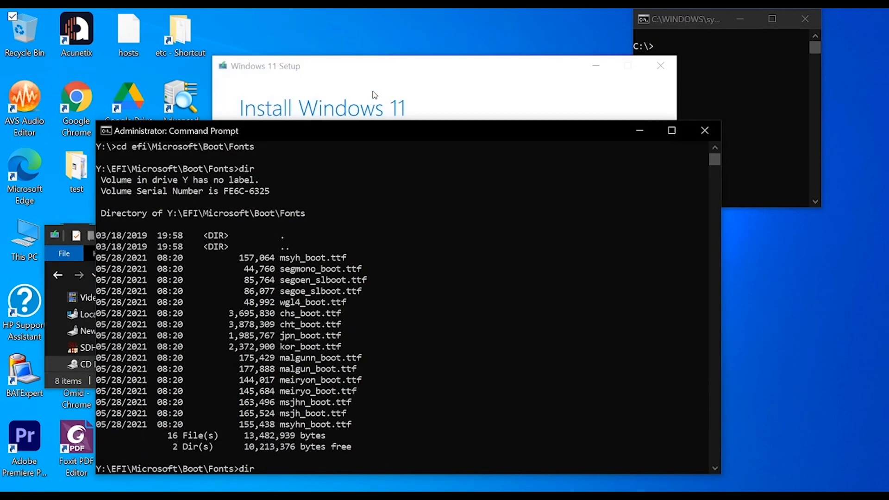
key("BackSpace")
key("BackSpace")
Change how the relaunched Windows 11 Setup downloads updates to "Not right now" and proceed to the PC check.
left_click(313, 60)
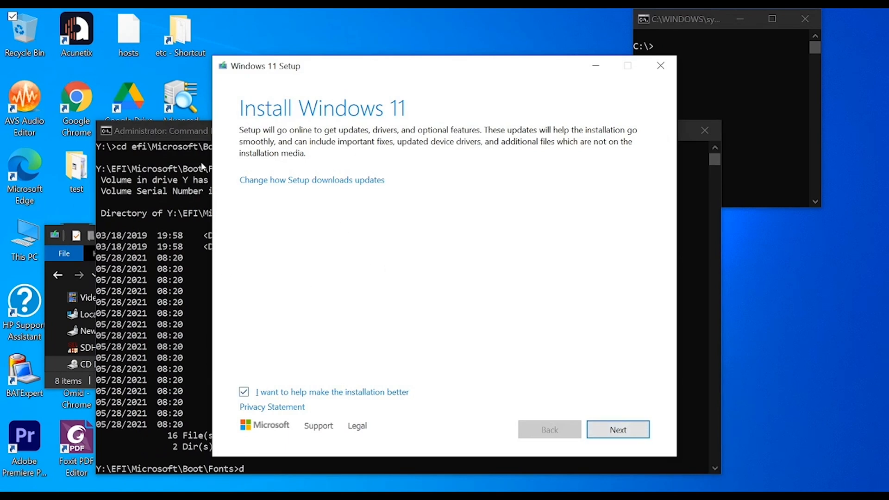
left_click(324, 180)
key("Down")
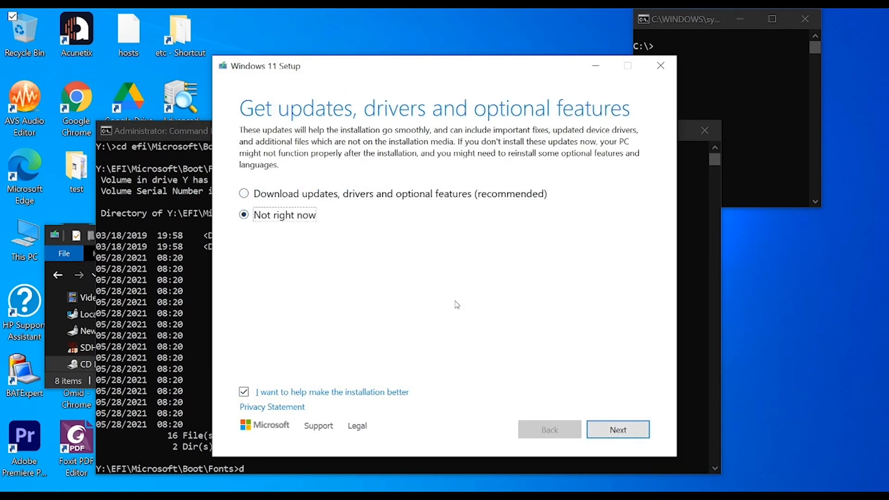
key("Return")
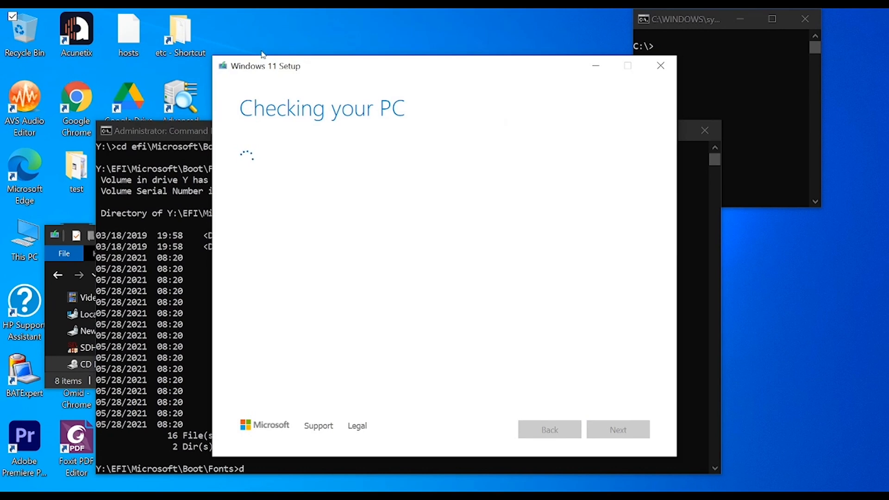
Arrange the Windows 11 Setup and Command Prompt windows so both can be seen and check the outcome of the PC check.
left_click_drag(242, 71, 307, 29)
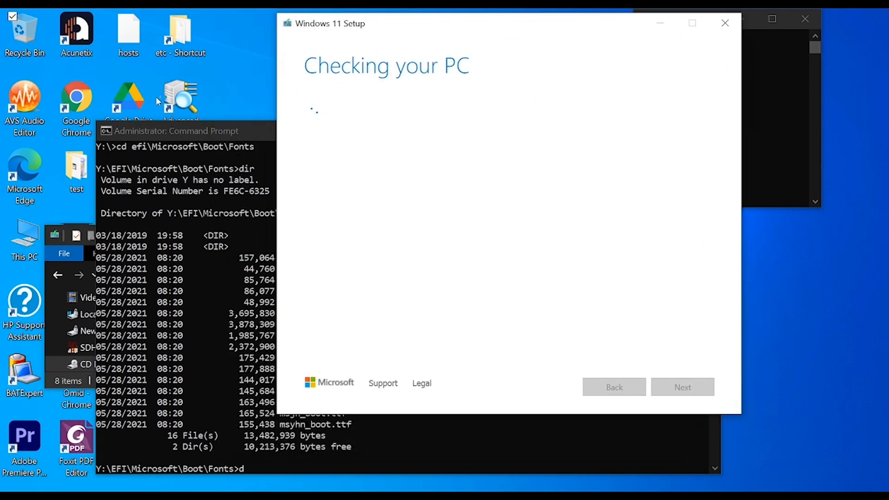
left_click_drag(167, 130, 107, 106)
type("d")
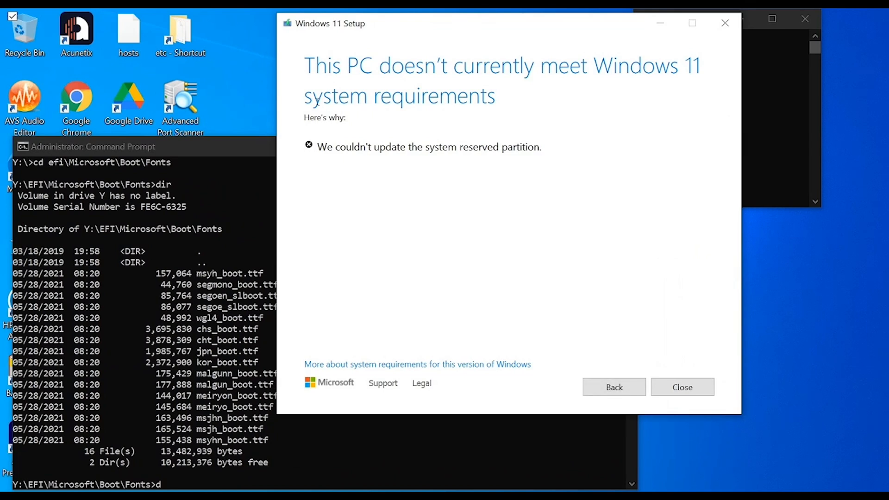
left_click(160, 205)
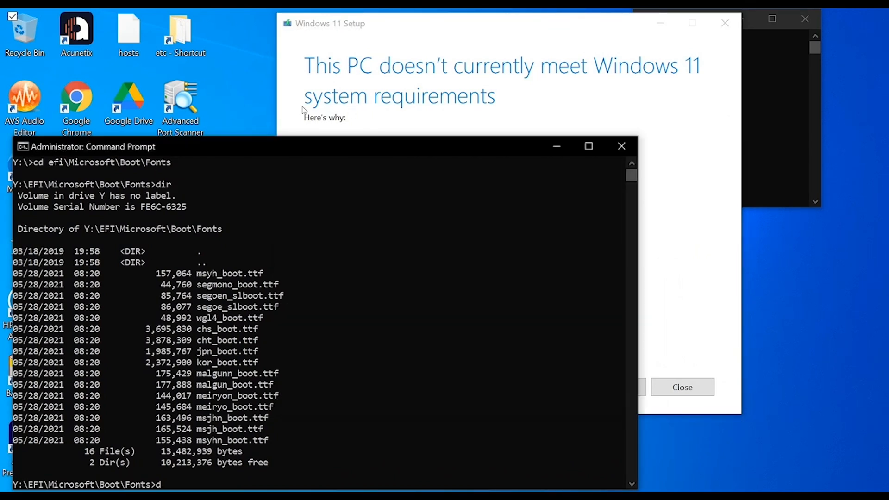
left_click(331, 91)
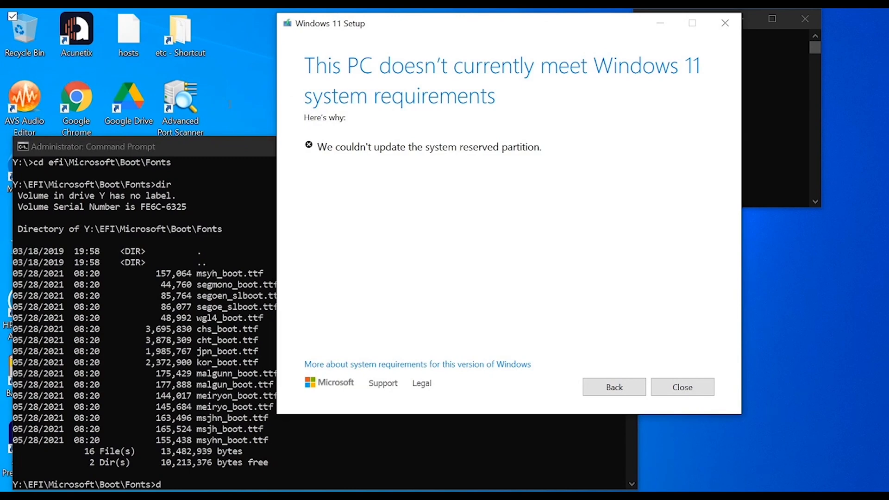
left_click(70, 146)
left_click_drag(71, 146, 237, 124)
left_click(218, 252)
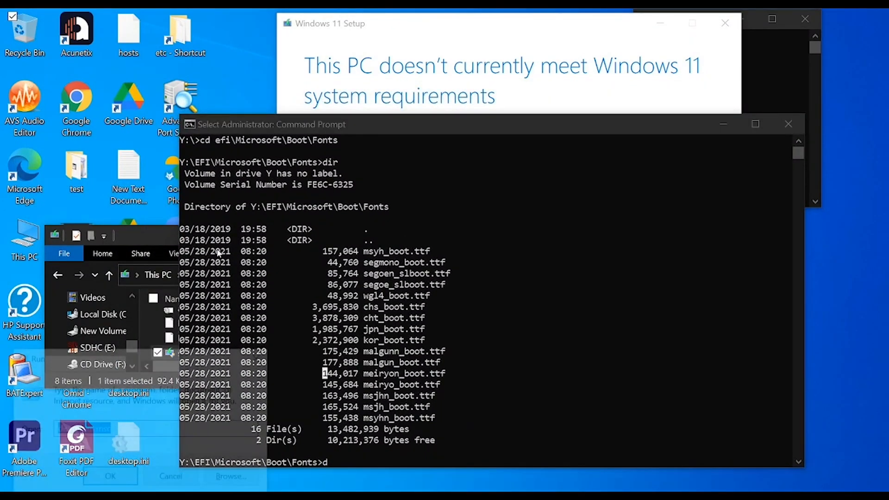
Reopen Disk Management and examine the Disk 0 partitions, including the options available for the 100 MB EFI partition.
key("super+r")
key("Return")
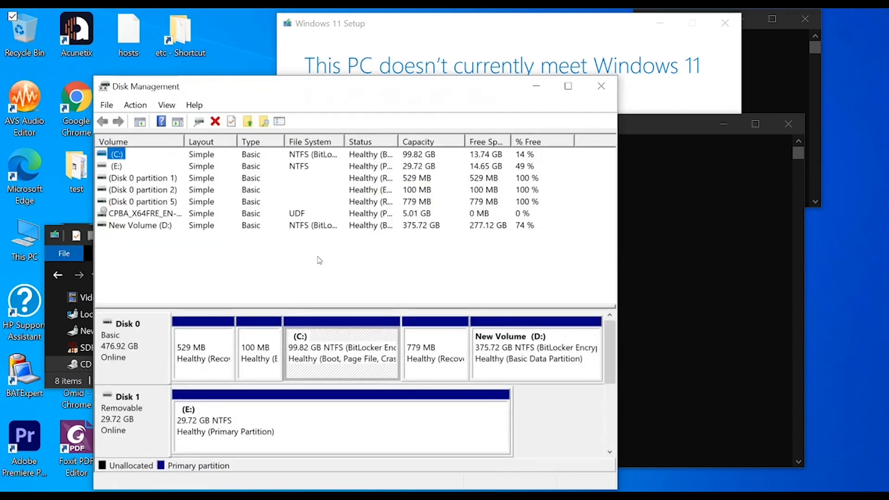
left_click(426, 355)
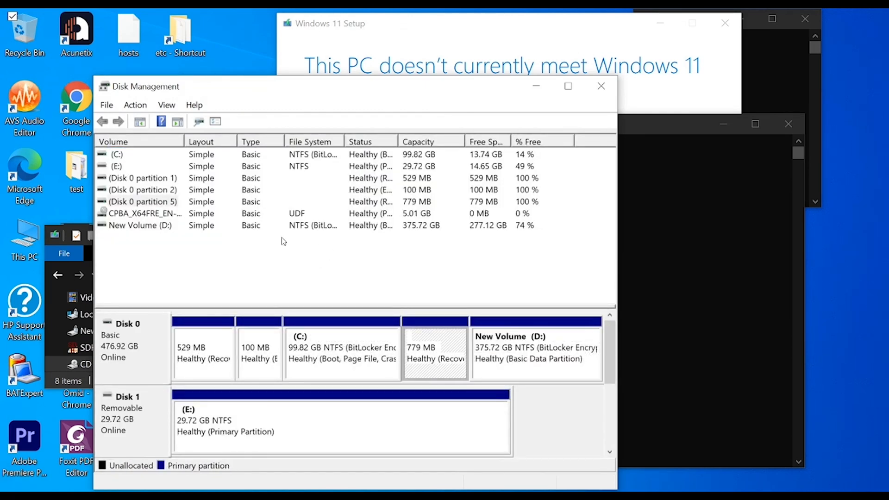
right_click(247, 352)
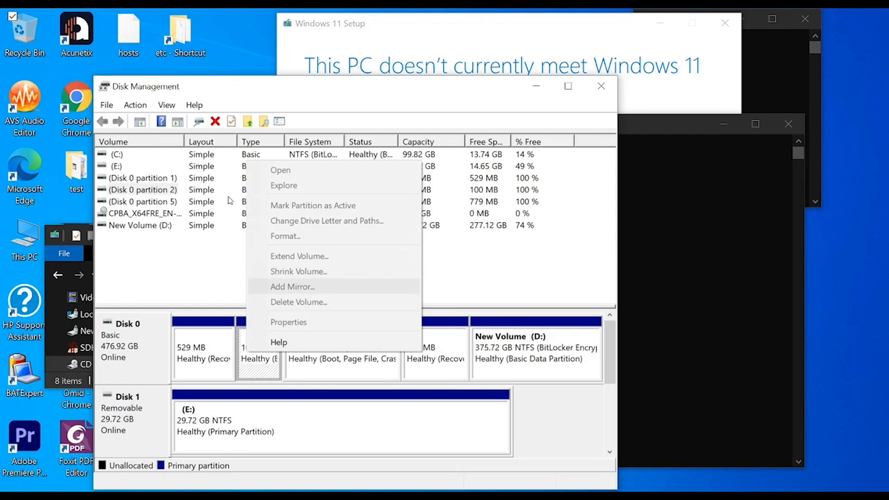
left_click(157, 241)
key("Left")
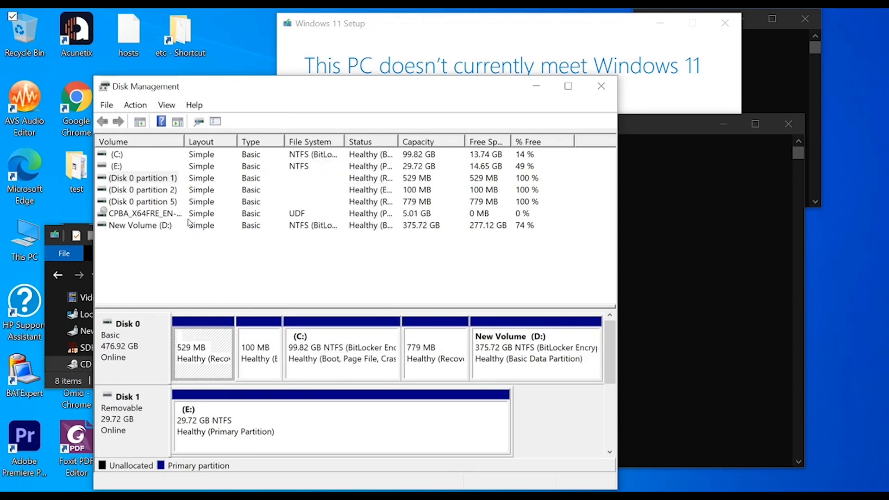
key("Right")
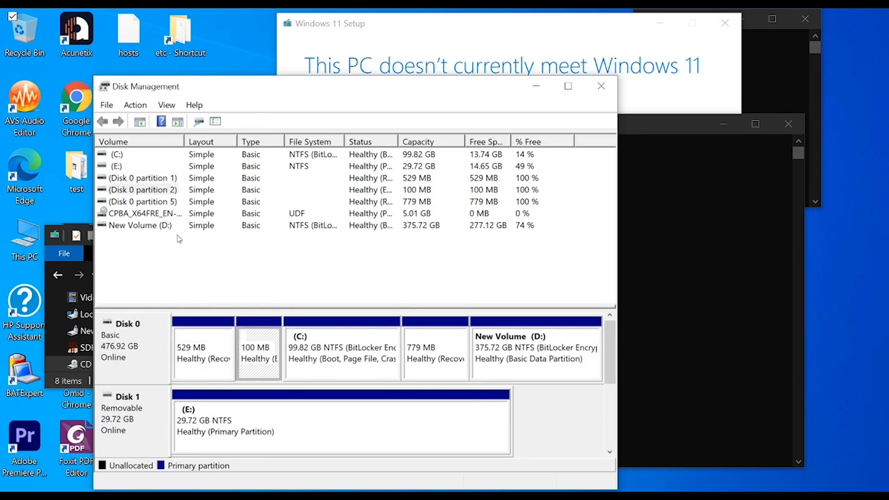
key("shift+F10")
key("Escape")
key("shift+F10")
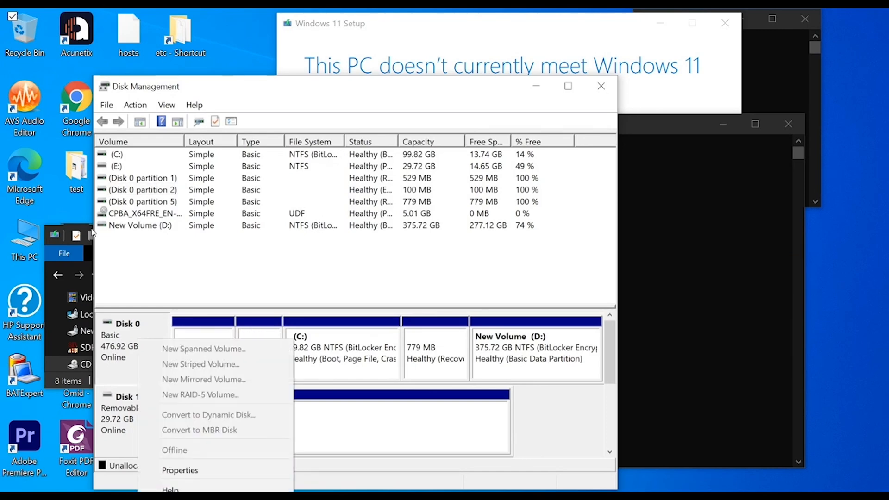
key("Escape")
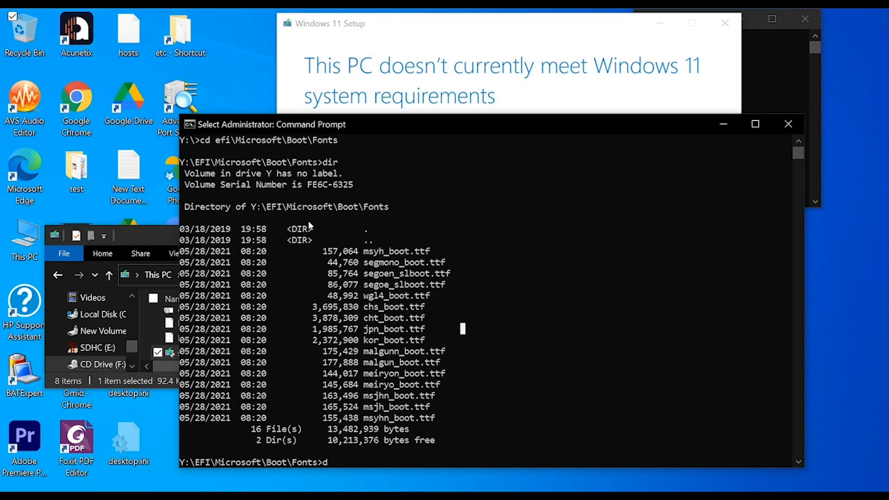
Clear the leftover text at the Command Prompt and list the files in the Fonts folder again with dir.
right_click(308, 221)
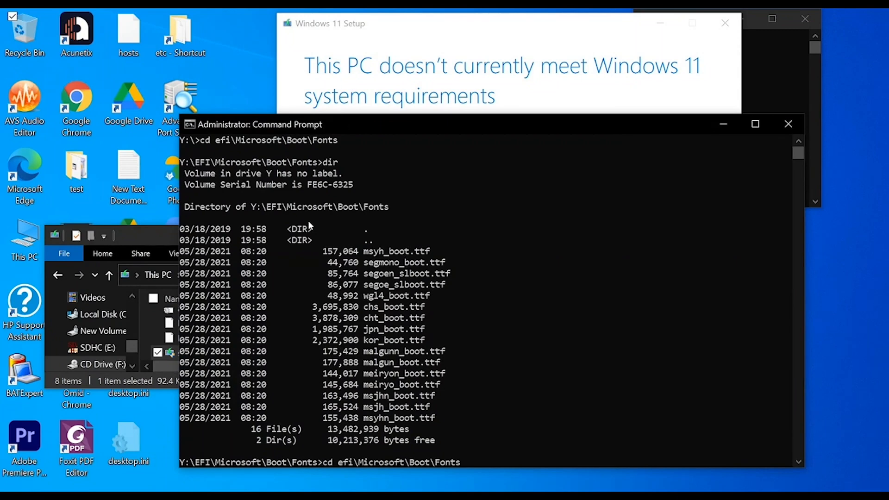
key("BackSpace")
key("BackSpace")
key("BackSpace")
key("BackSpace")
key("BackSpace")
key("BackSpace")
key("BackSpace")
key("BackSpace")
key("BackSpace")
key("BackSpace")
key("BackSpace")
key("BackSpace")
key("BackSpace")
key("BackSpace")
key("BackSpace")
key("BackSpace")
key("BackSpace")
key("BackSpace")
key("BackSpace")
key("BackSpace")
key("BackSpace")
key("BackSpace")
key("BackSpace")
key("BackSpace")
key("BackSpace")
key("BackSpace")
key("BackSpace")
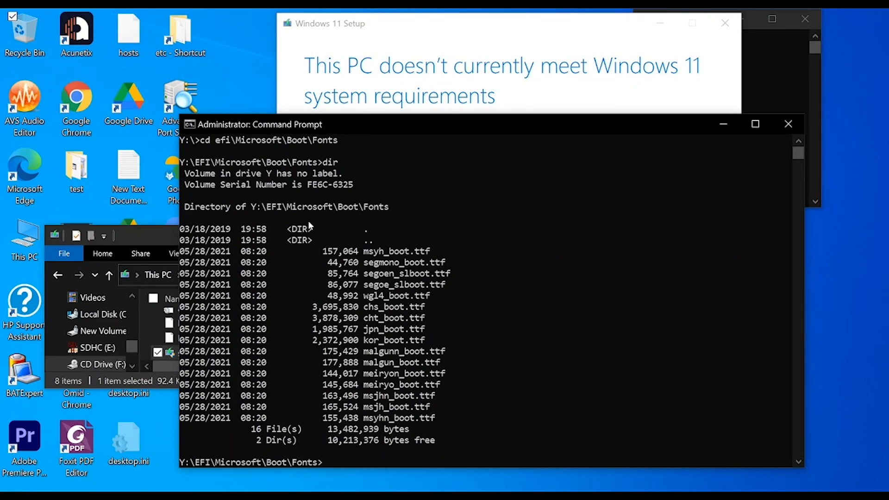
type("dir")
key("Return")
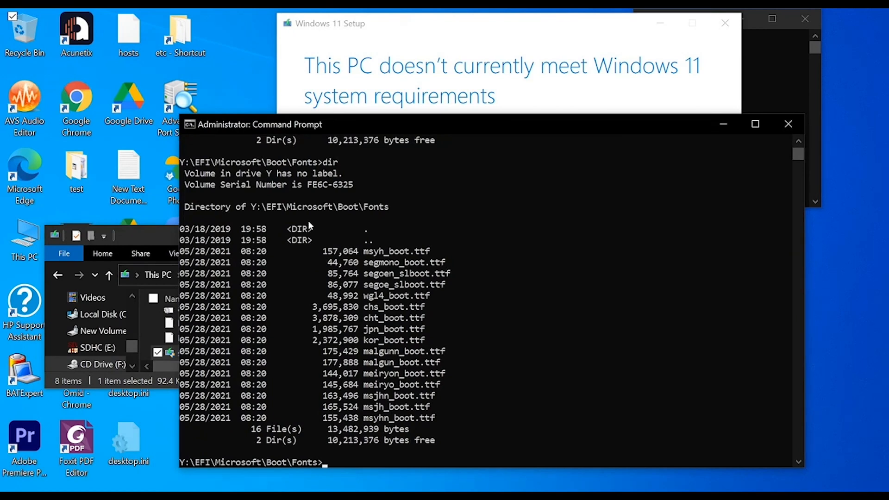
Delete all files in Y:\EFI\Microsoft\Boot\Fonts with del *.* and confirm the deletion with y.
type("del *.*")
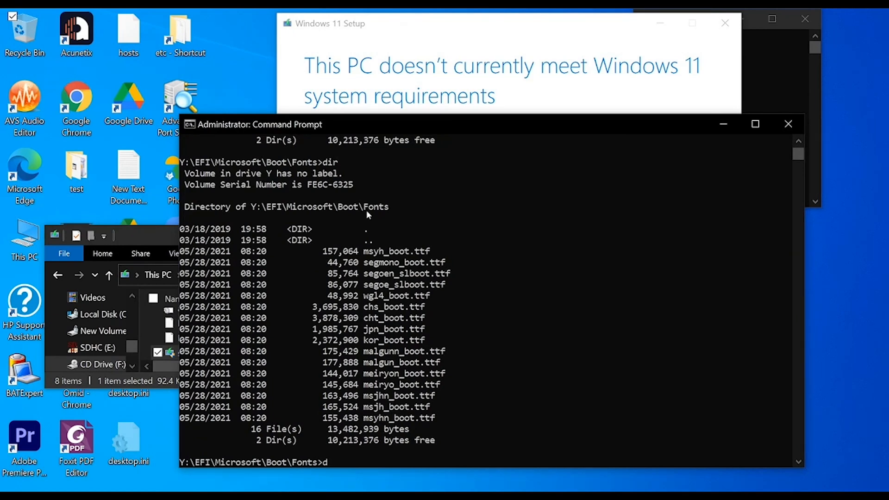
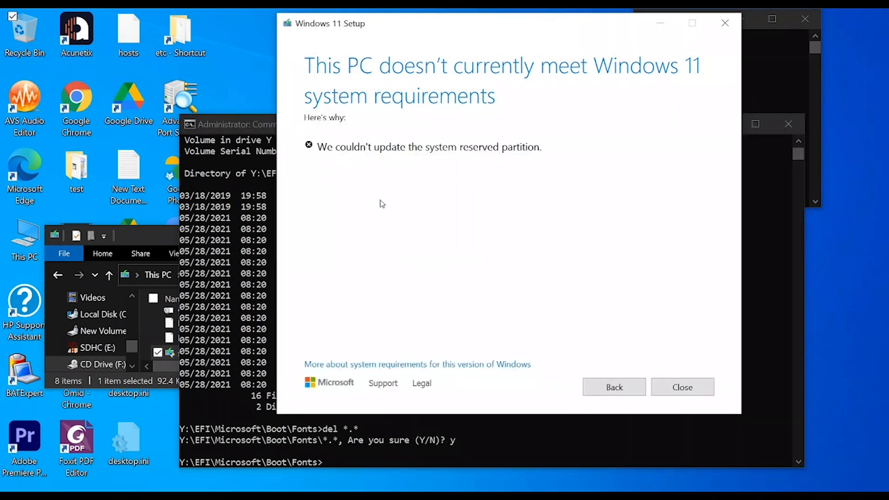
key("Return")
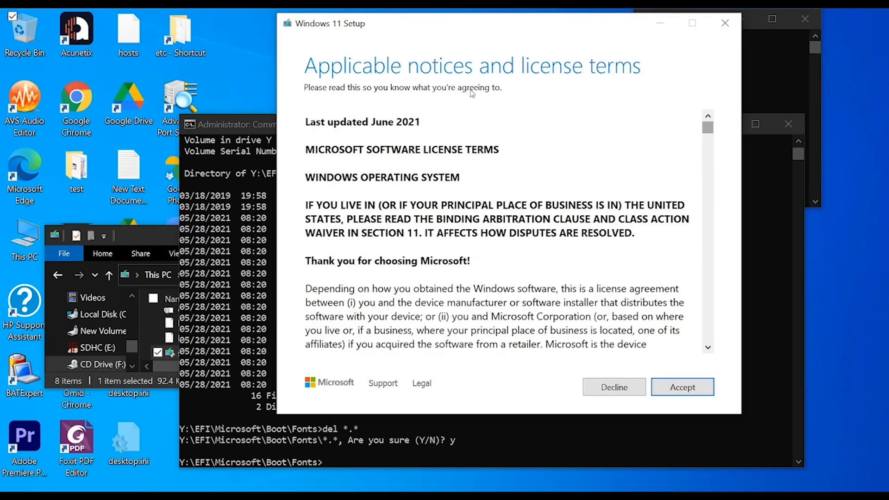
Review and accept the applicable notices and license terms in Windows 11 Setup.
mouse_move(708, 128)
left_mouse_down()
mouse_move(707, 336)
mouse_move(707, 127)
left_mouse_up()
left_click(683, 386)
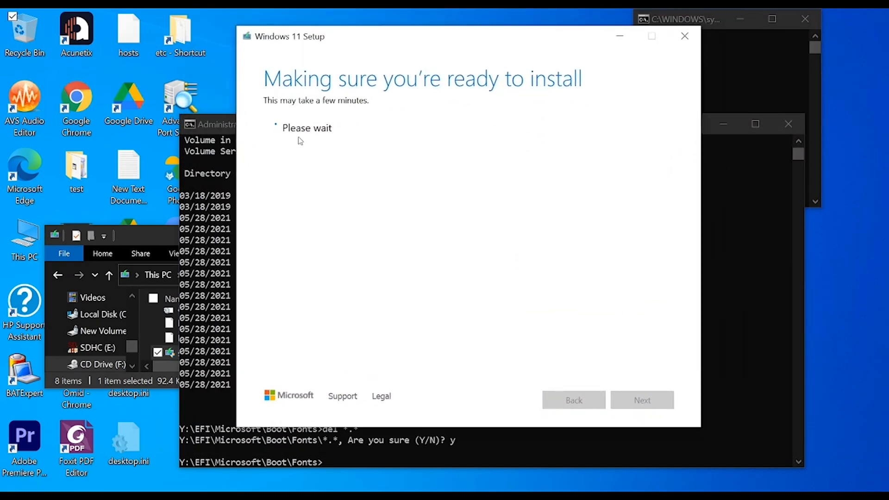
Open Registry Editor by running regedit and widen the Name column for the SYSTEM\Setup\MoSetup key.
key("super+r")
type("reg")
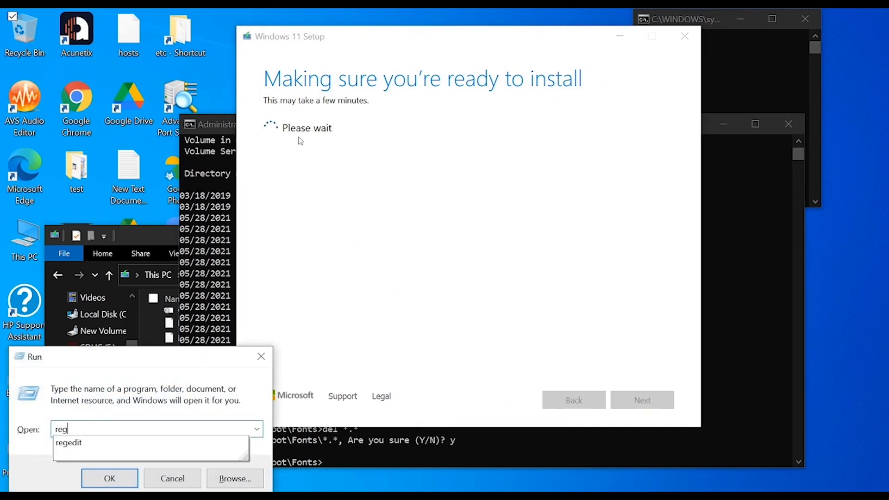
type("edit")
key("Return")
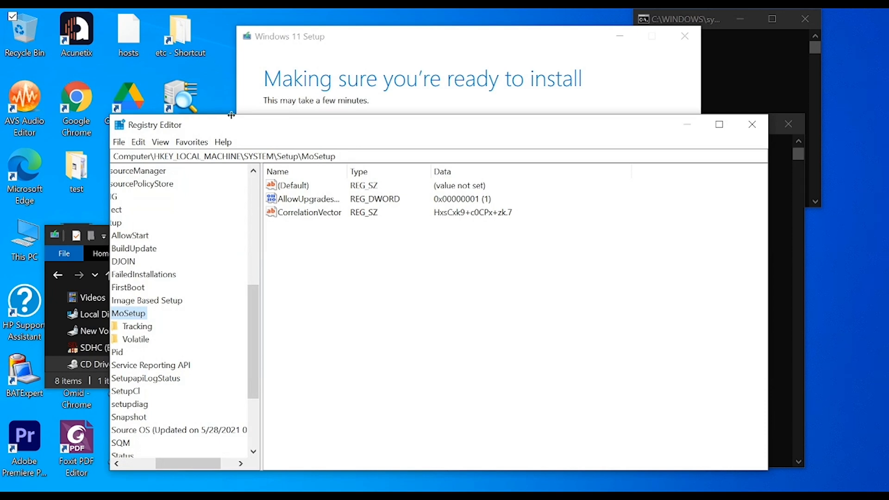
left_click_drag(347, 171, 480, 172)
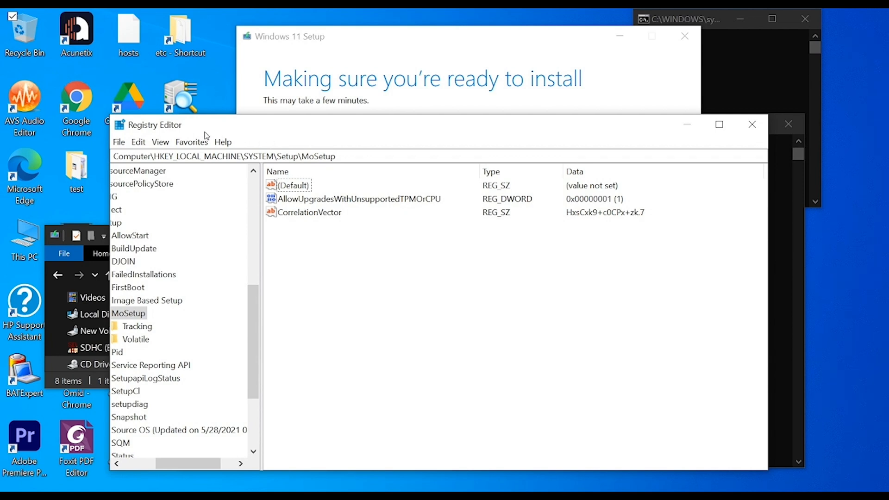
Examine the MoSetup key's path and its AllowUpgradesWithUnsupportedTPMOrCPU DWORD value, leaving the value's edit dialog without changes.
left_click(128, 314)
left_click_drag(340, 156, 112, 156)
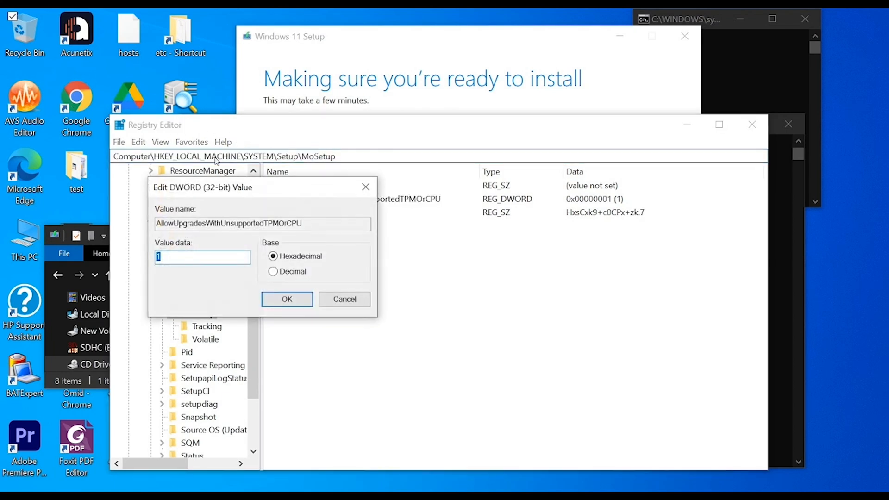
left_click_drag(157, 223, 320, 224)
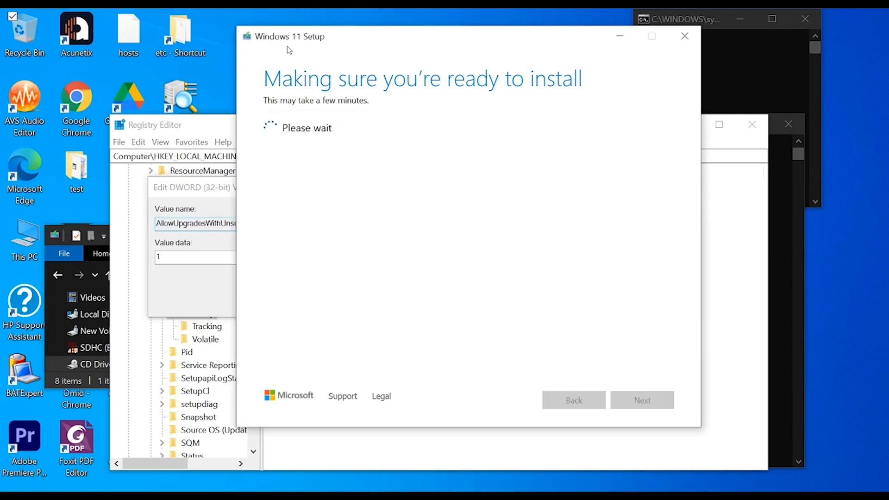
left_click(119, 202)
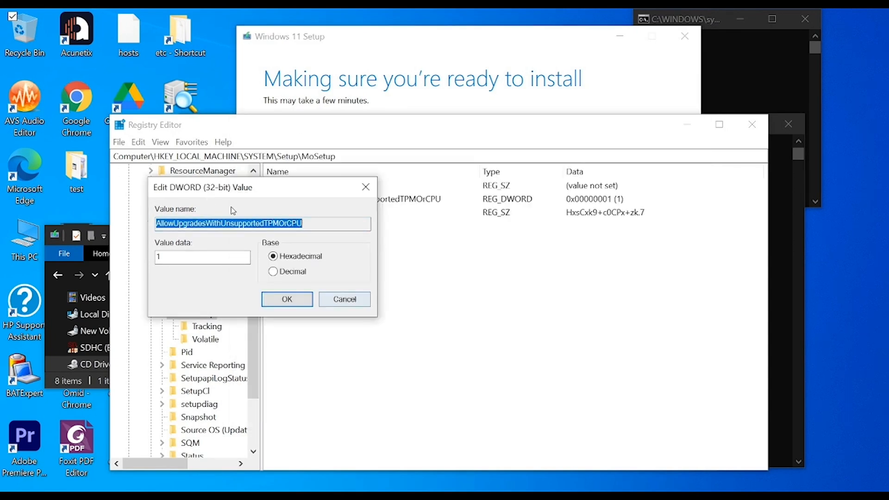
left_click(345, 299)
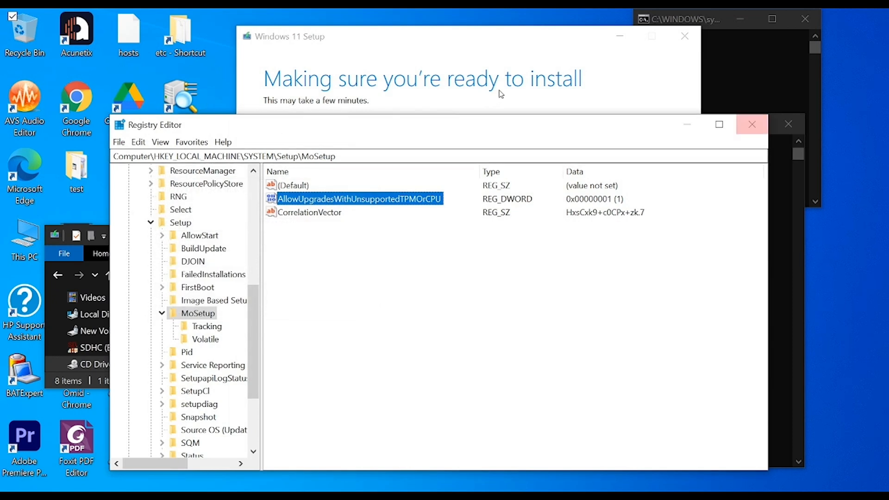
Create a new DWORD (32-bit) value in the MoSetup key and open its value data for editing.
left_click(342, 277)
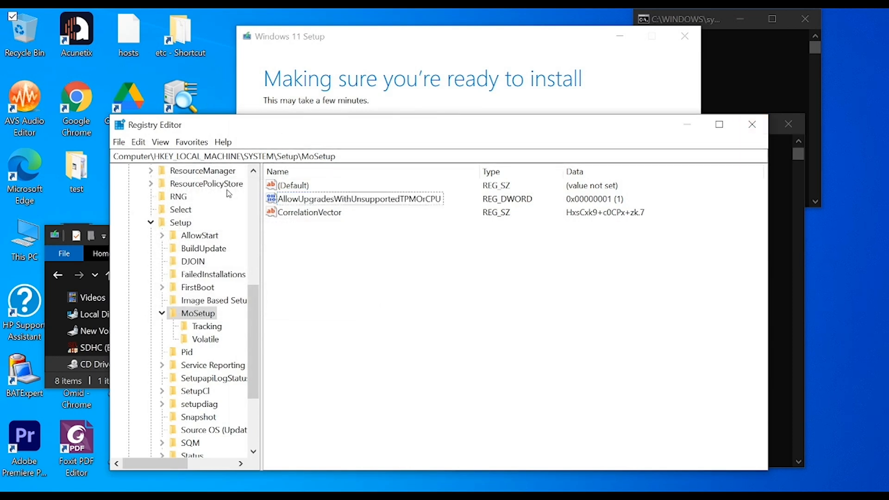
right_click(343, 277)
mouse_move(370, 285)
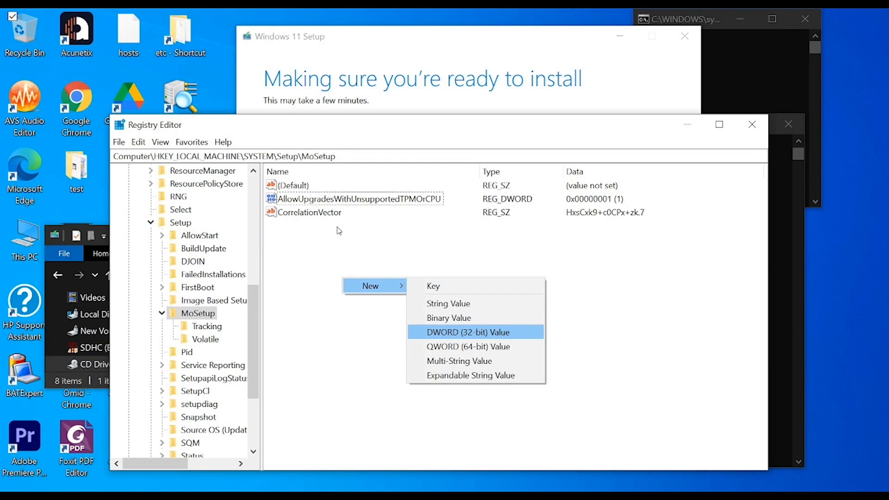
left_click(468, 332)
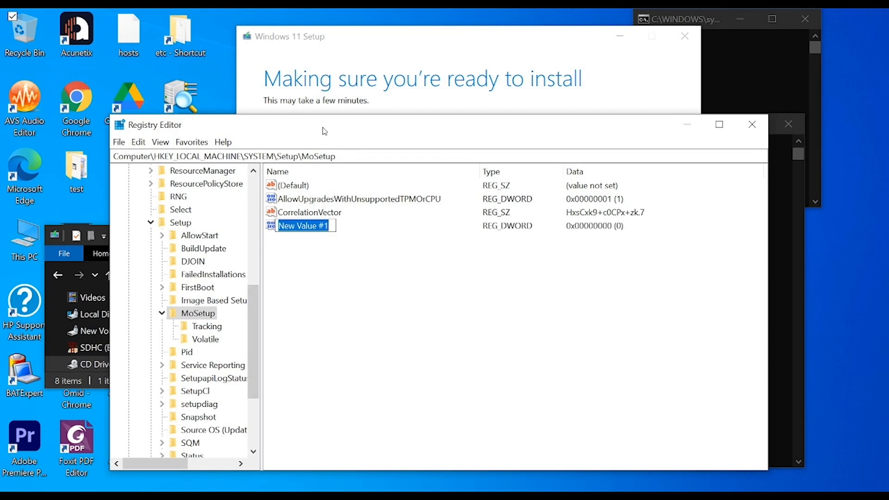
key("Return")
key("Return")
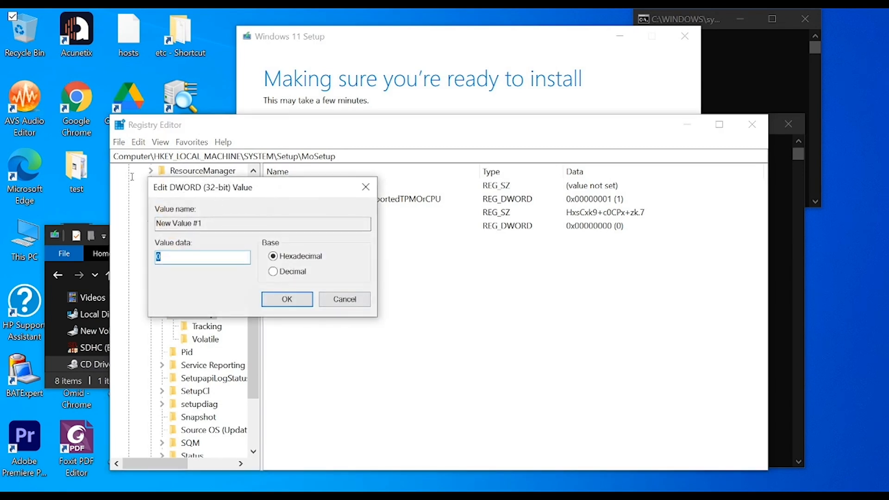
type("1")
key("Return")
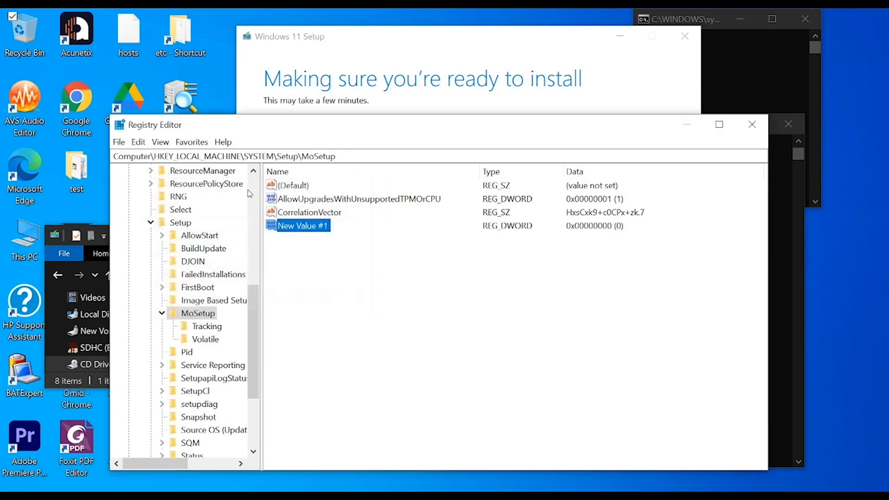
Delete the newly created DWORD value from the MoSetup key and return to Windows 11 Setup.
key("Delete")
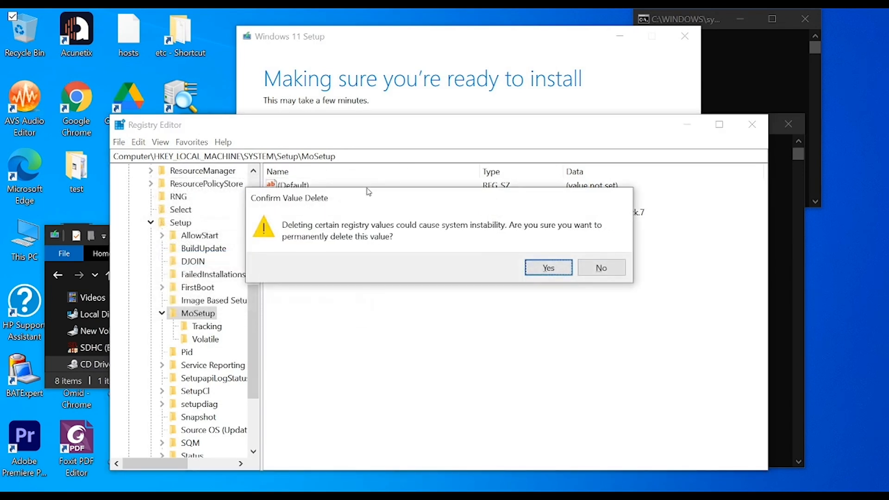
key("Return")
left_click(494, 96)
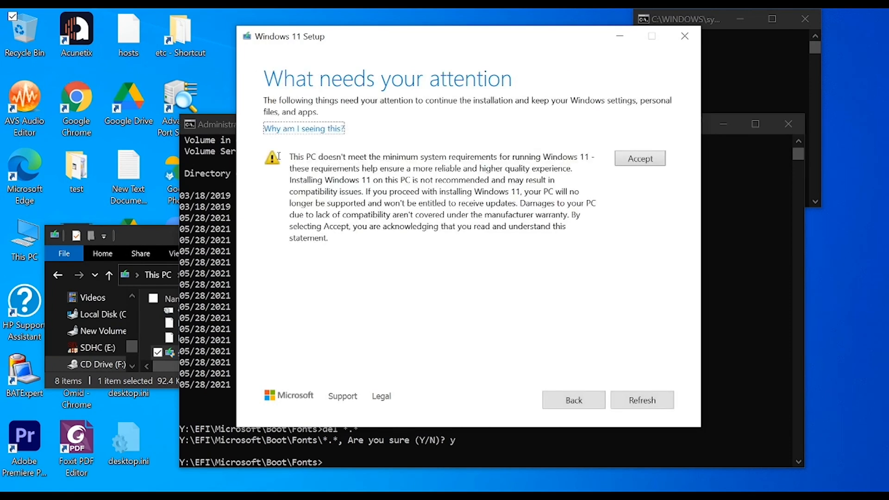
Read the minimum system requirements statement on the "What needs your attention" page of Windows 11 Setup.
left_click_drag(289, 157, 535, 214)
left_click(304, 154)
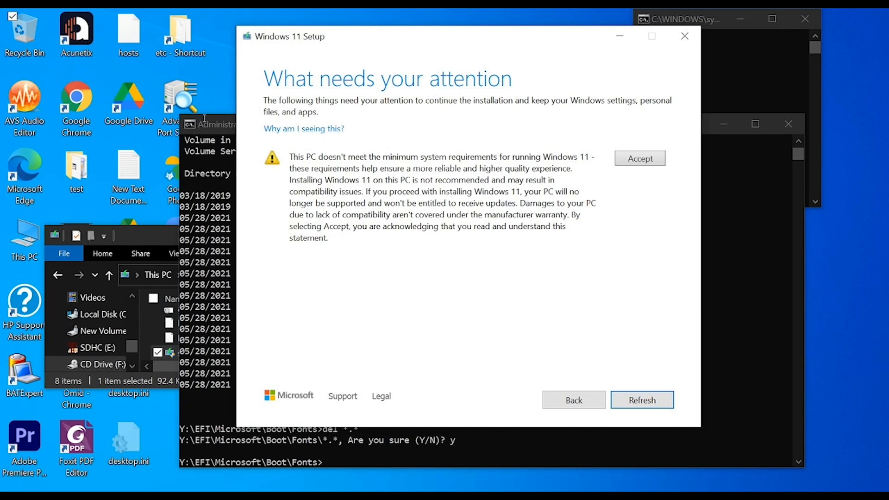
left_click_drag(311, 168, 407, 168)
left_click(289, 113)
left_click_drag(201, 157, 184, 103)
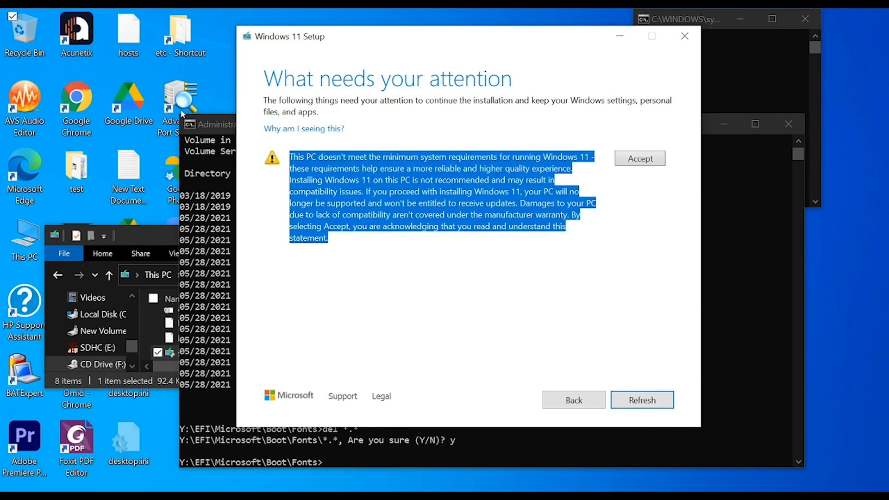
Uncover the File Explorer window behind Windows 11 Setup and open the sources folder on DVD Drive (F:).
left_click(342, 151)
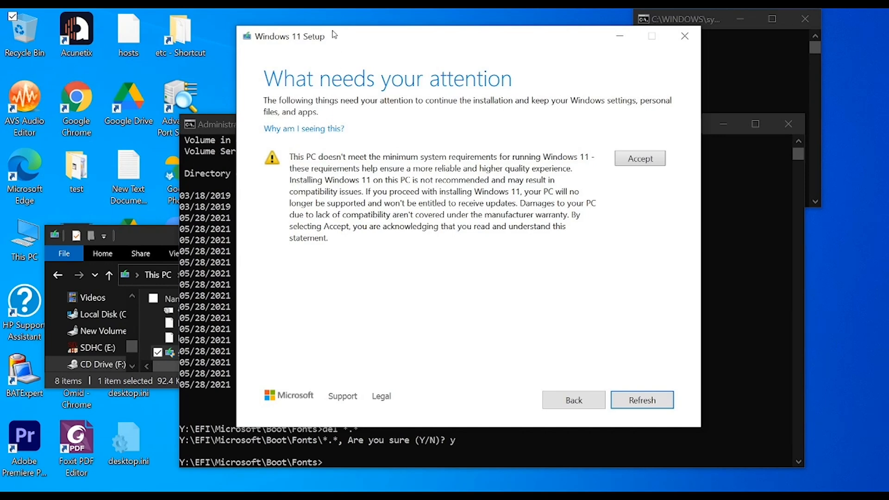
left_click_drag(331, 33, 368, 70)
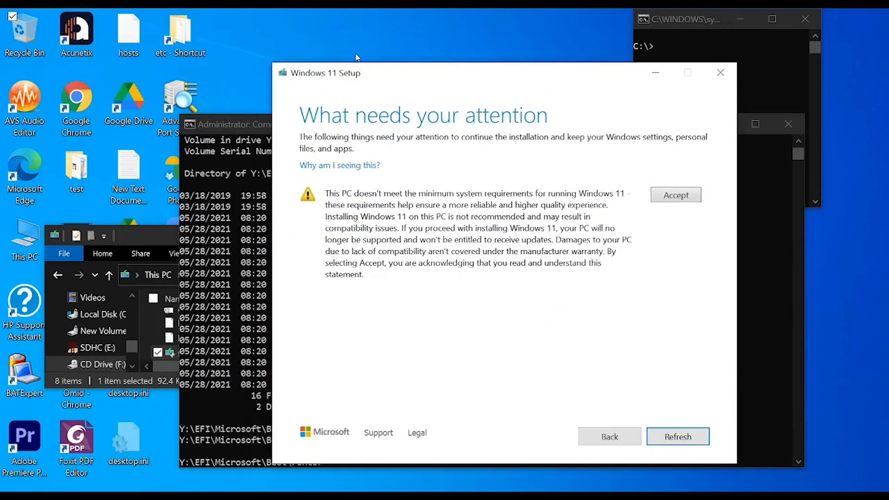
left_click(104, 257)
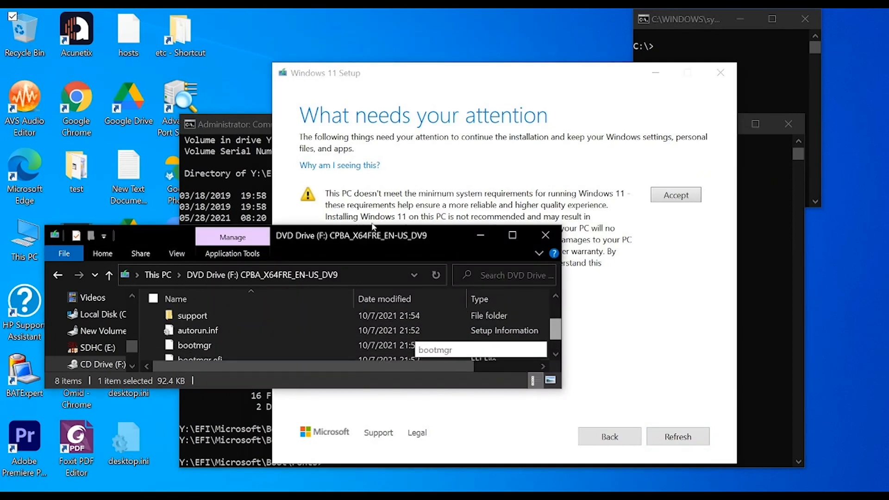
left_click_drag(555, 329, 555, 312)
double_click(187, 326)
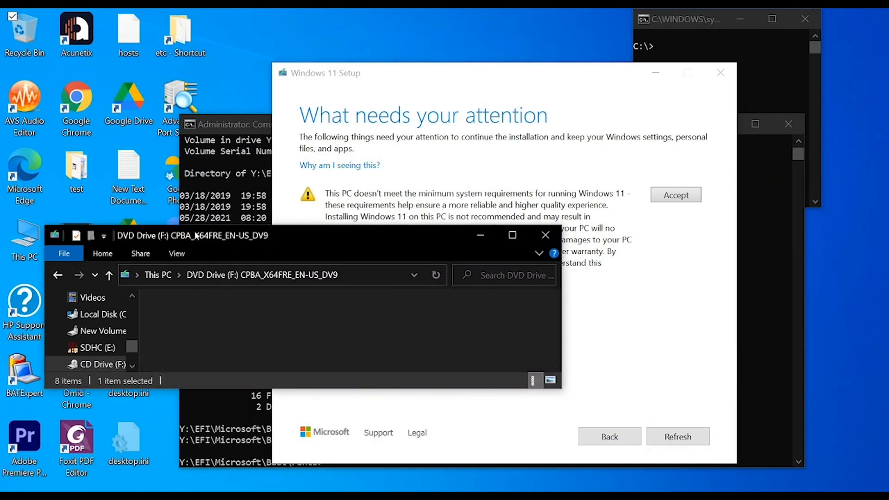
key("alt+Left")
key("Down")
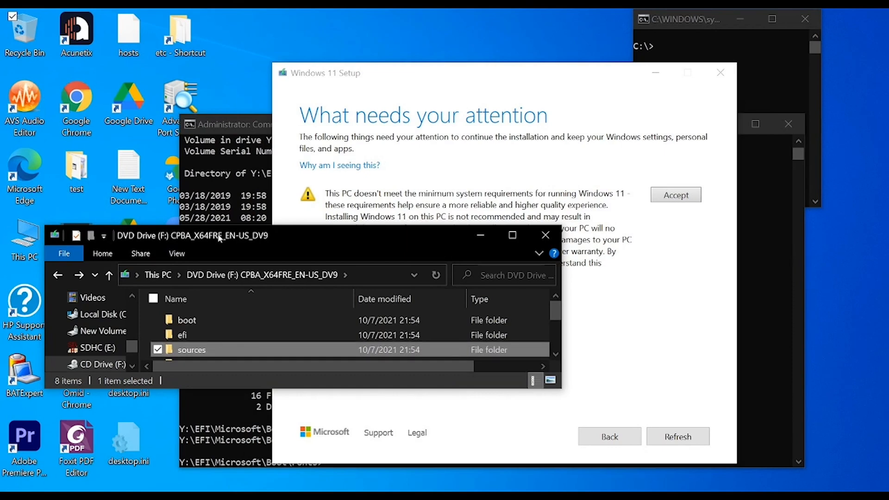
key("Return")
Enlarge the File Explorer window and find and select appraiserres.dll in the sources folder.
key("Down")
key("Down")
key("Down")
key("Down")
key("Down")
key("Down")
key("Down")
key("Down")
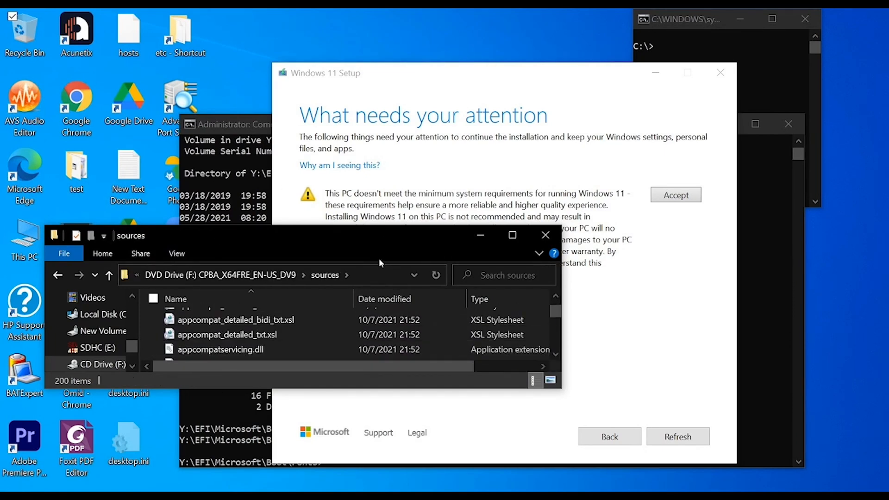
left_click_drag(373, 262, 371, 384)
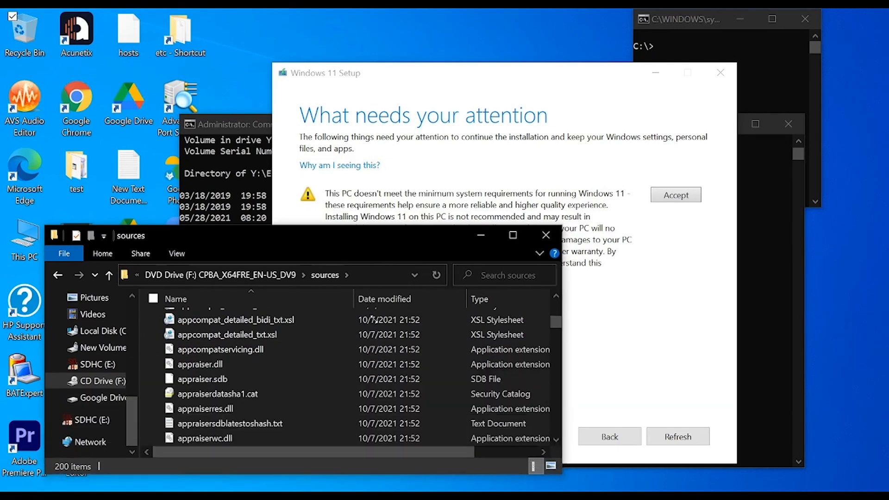
key("Down")
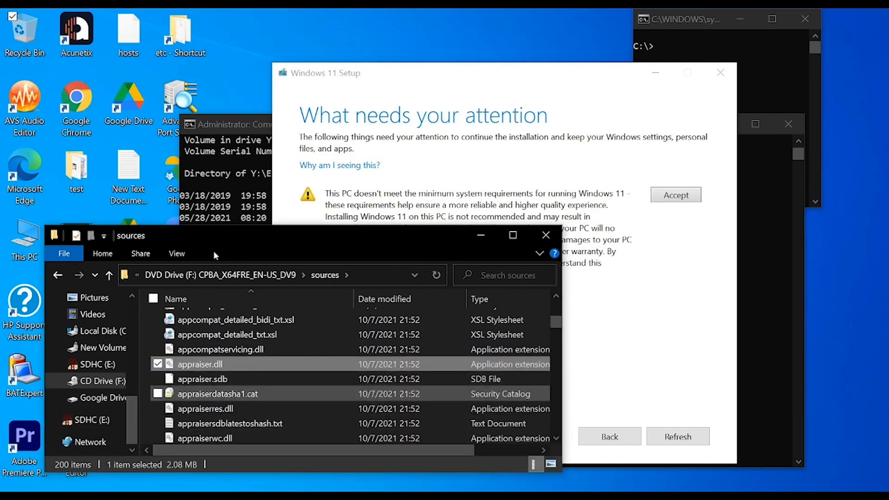
left_click(223, 408)
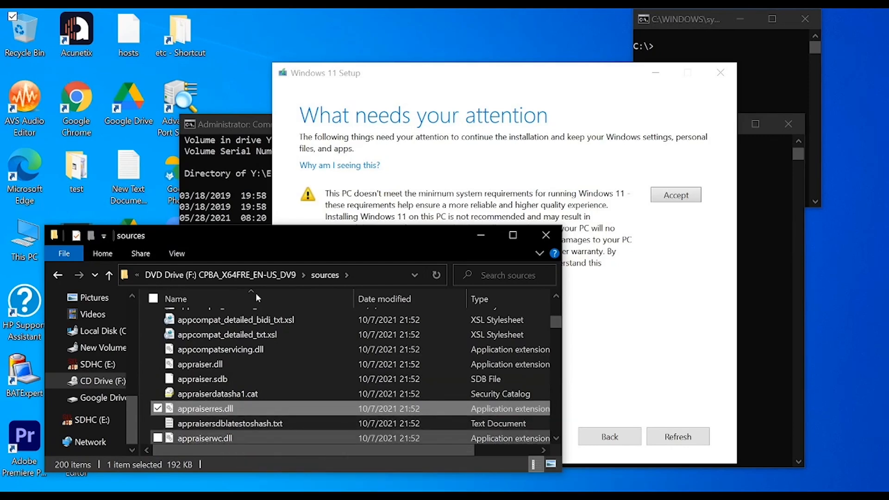
Check which file operations are offered for appraiserres.dll, leave the file untouched, and return to Windows 11 Setup.
right_click(224, 405)
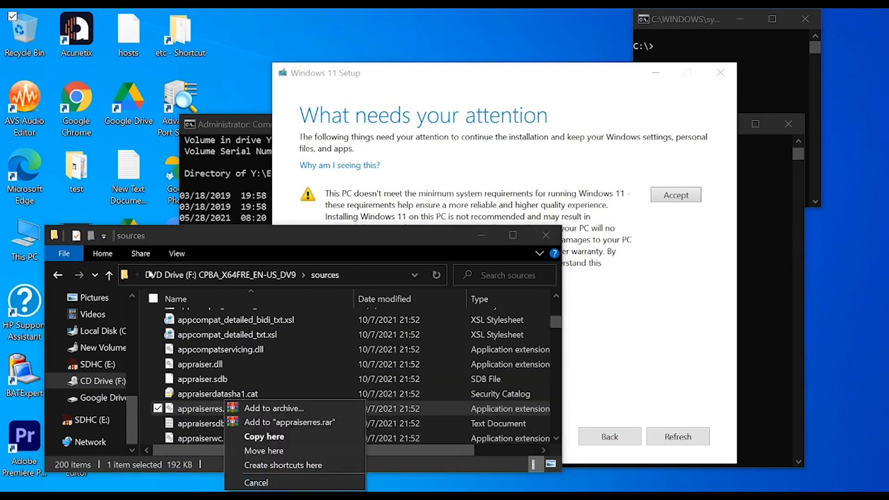
right_click(226, 406)
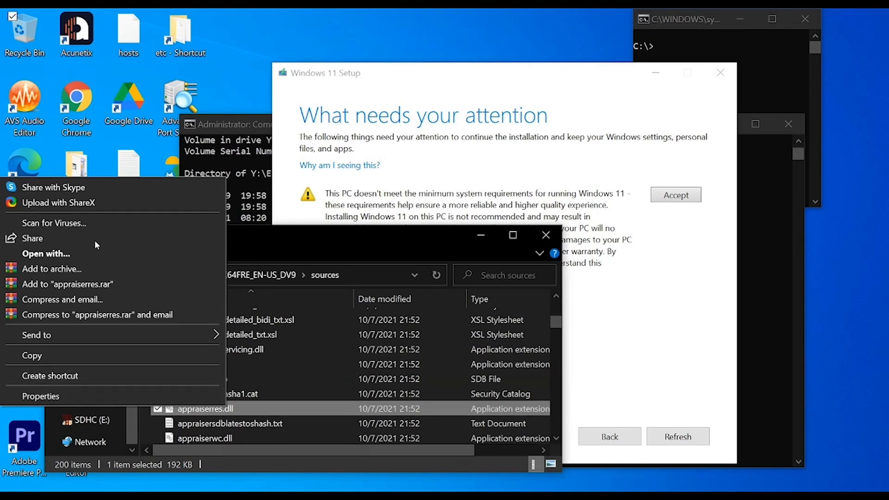
key("Escape")
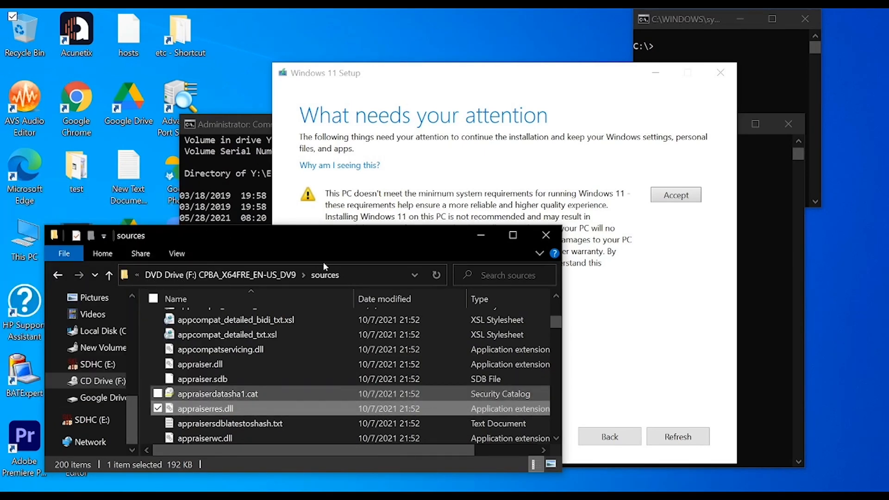
left_click(621, 382)
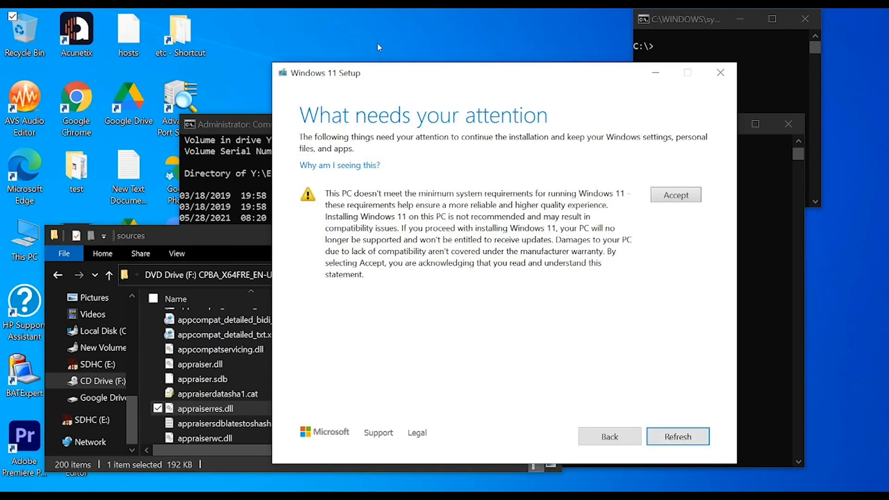
Bring Windows 11 Setup to the front on its Ready to install page and reopen the choice of what to keep.
left_click_drag(386, 64, 324, 48)
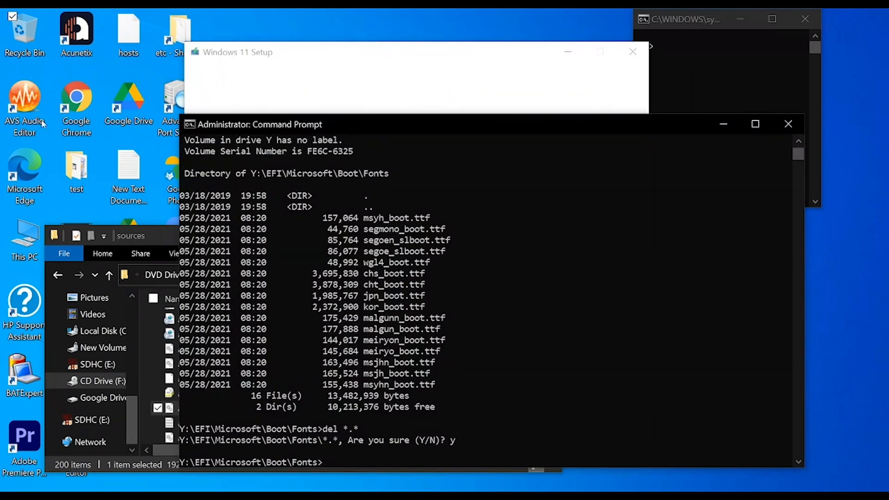
left_click(241, 51)
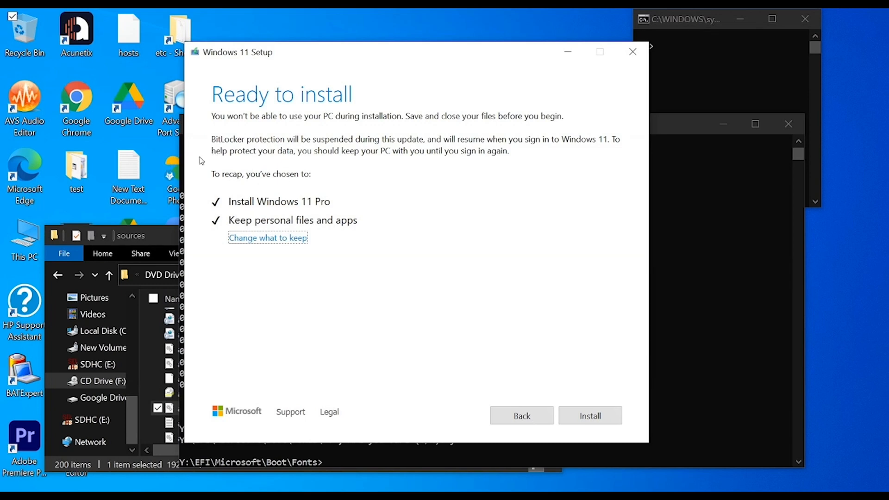
key("Return")
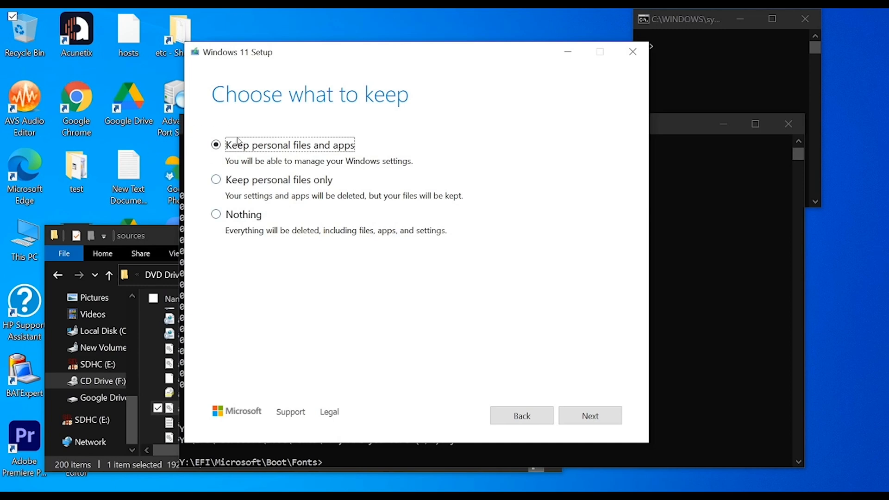
Go back to the license terms, accept them, and continue setup with Keep personal files and apps.
key("Return")
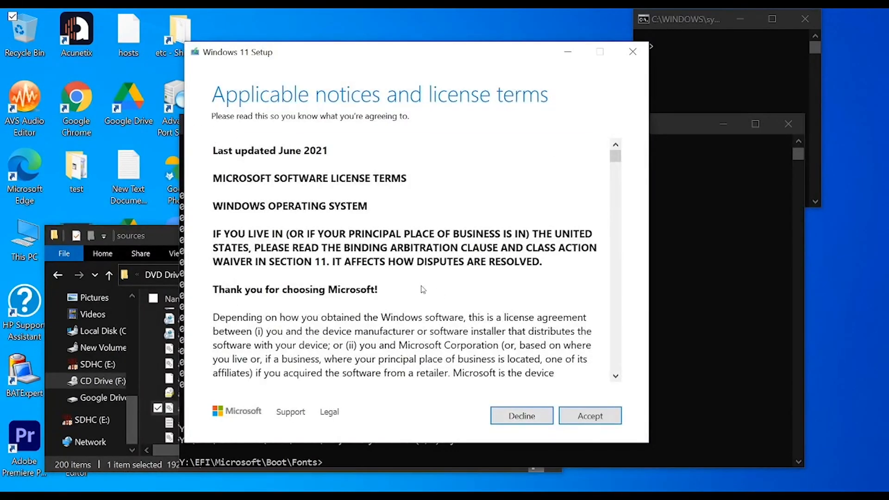
key("Return")
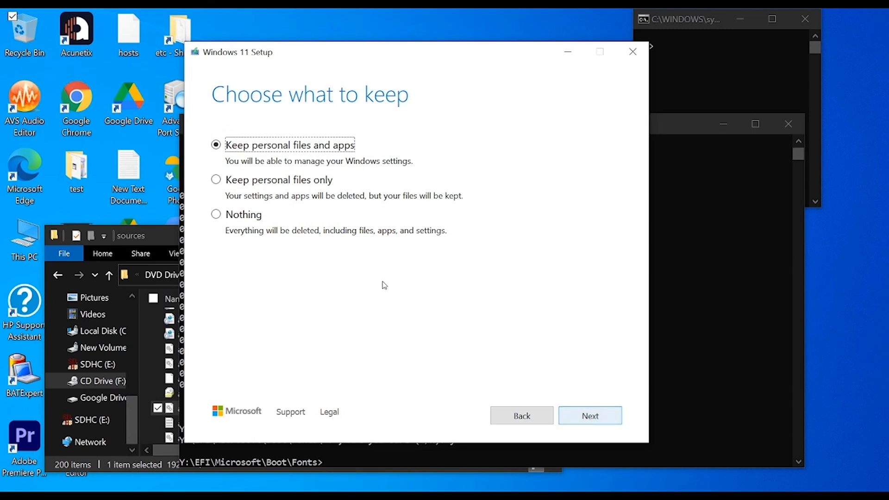
key("Return")
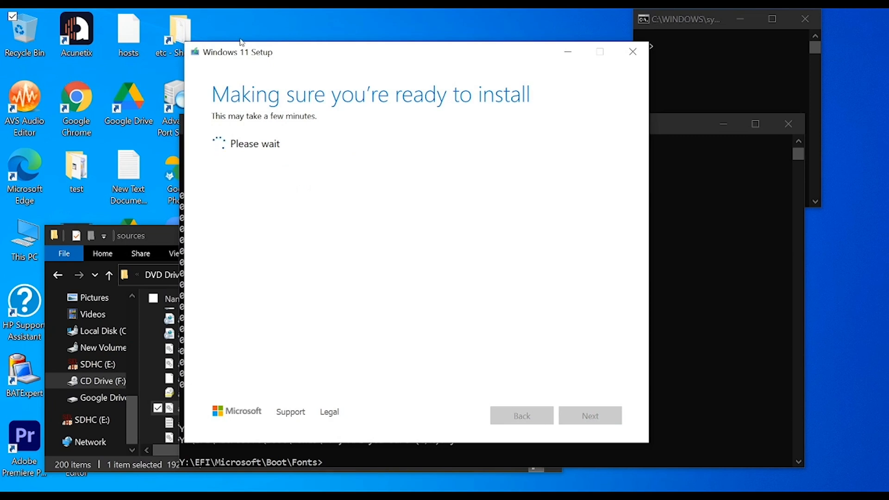
left_click_drag(241, 42, 254, 40)
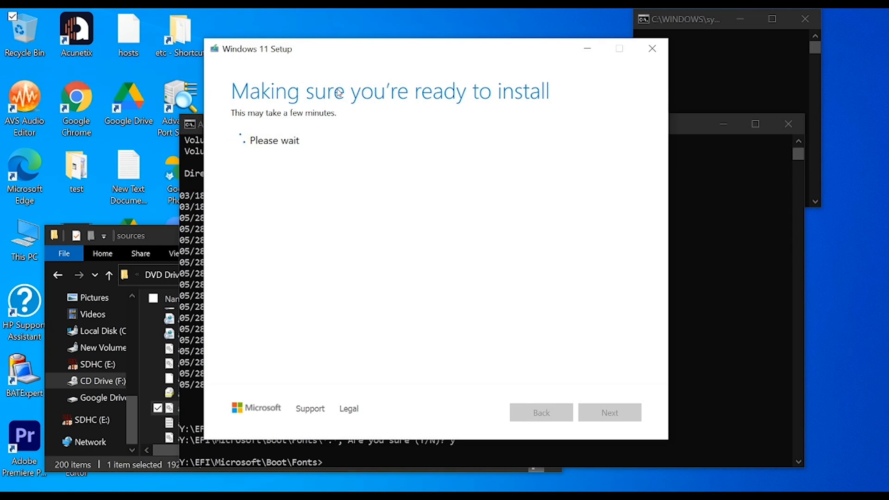
left_click_drag(282, 40, 310, 30)
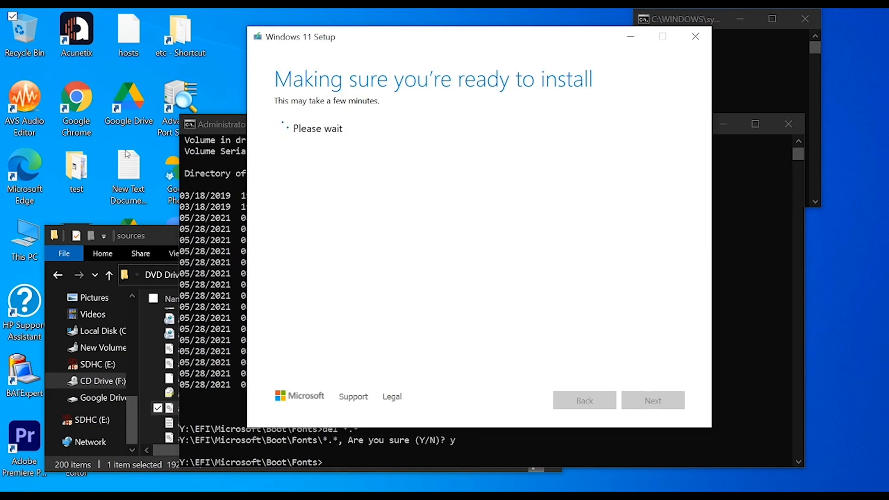
Review the appraiser files in the DVD's sources folder again and minimize its File Explorer window.
key("alt+Tab")
scroll(259, 365, "down", 1)
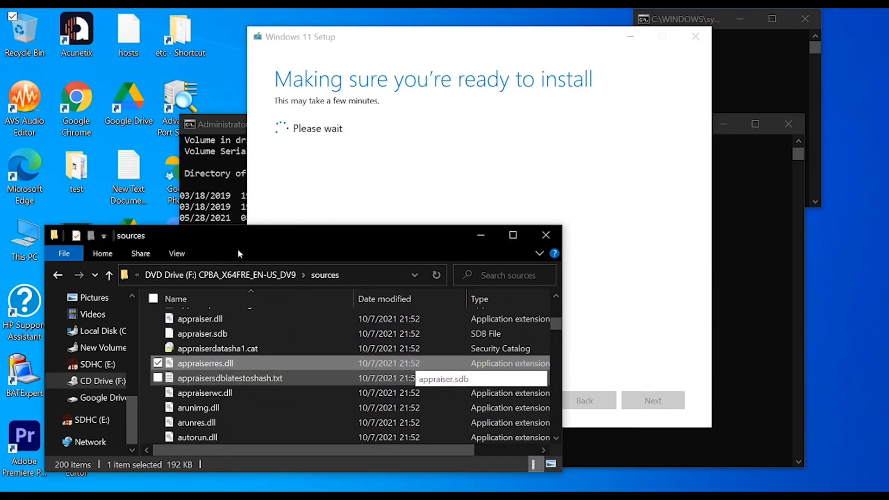
scroll(259, 366, "up", 2)
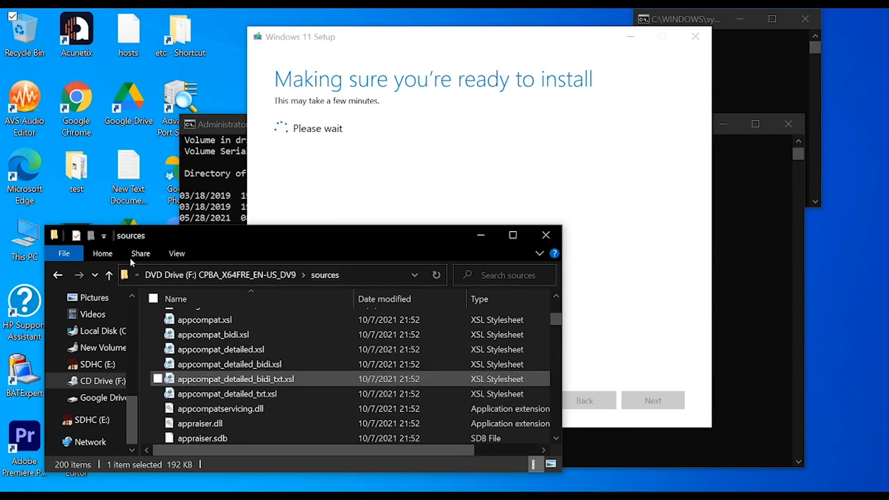
left_click_drag(273, 237, 340, 197)
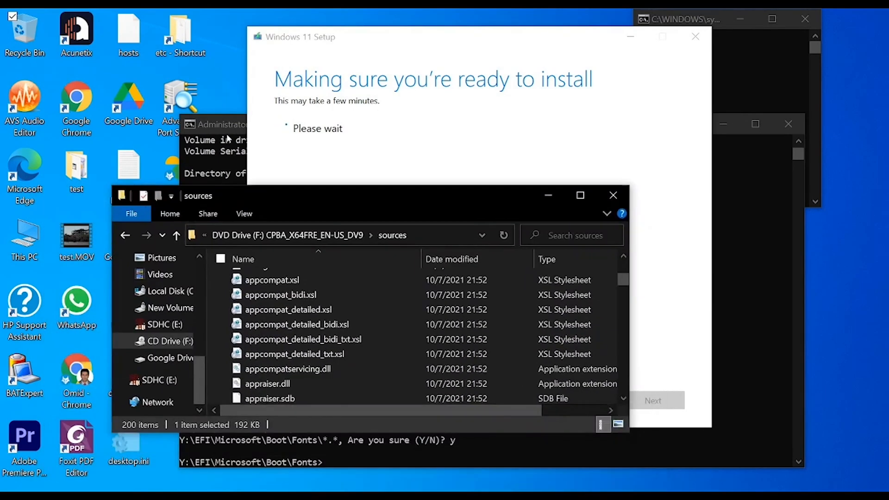
key("alt+Tab")
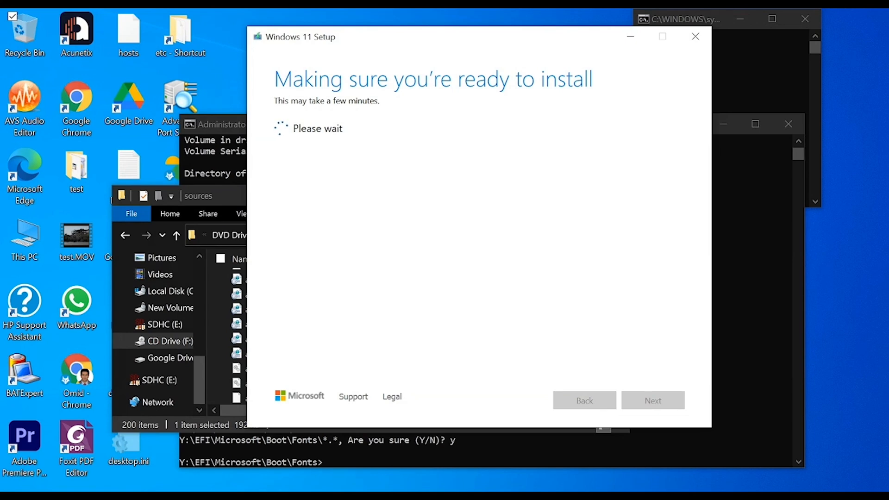
key("alt+Tab")
left_click(110, 499)
left_click(111, 498)
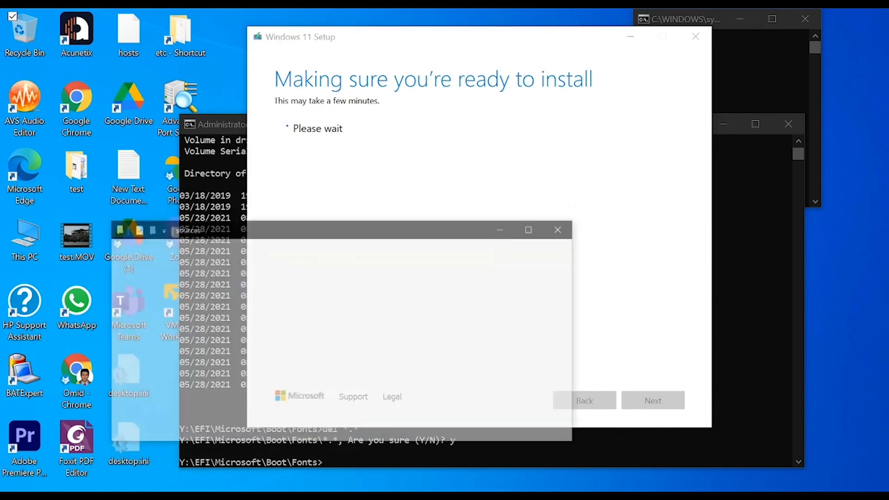
left_click(549, 195)
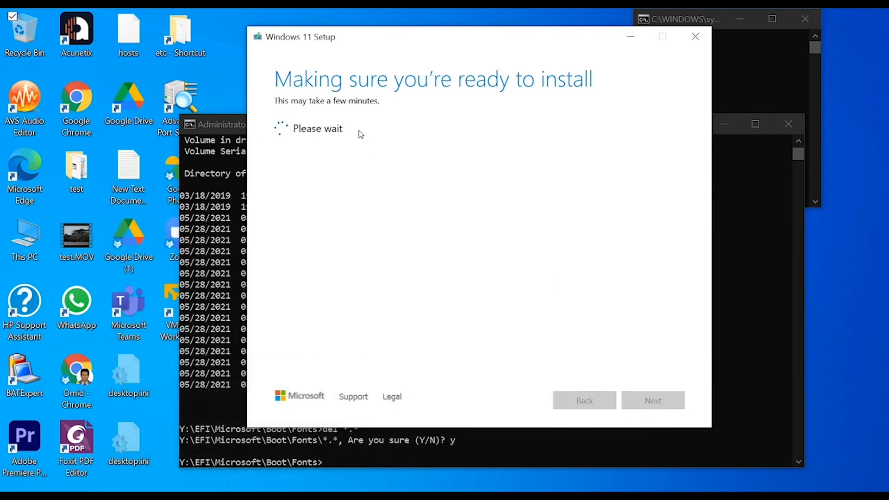
Open a new File Explorer window and browse to the download folder on New Volume (D:).
key("super+e")
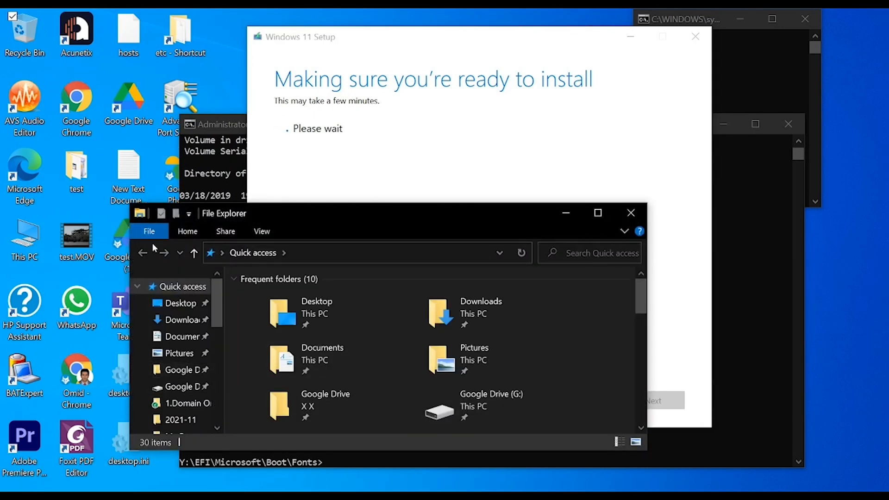
left_click(217, 361)
left_click_drag(216, 358, 216, 404)
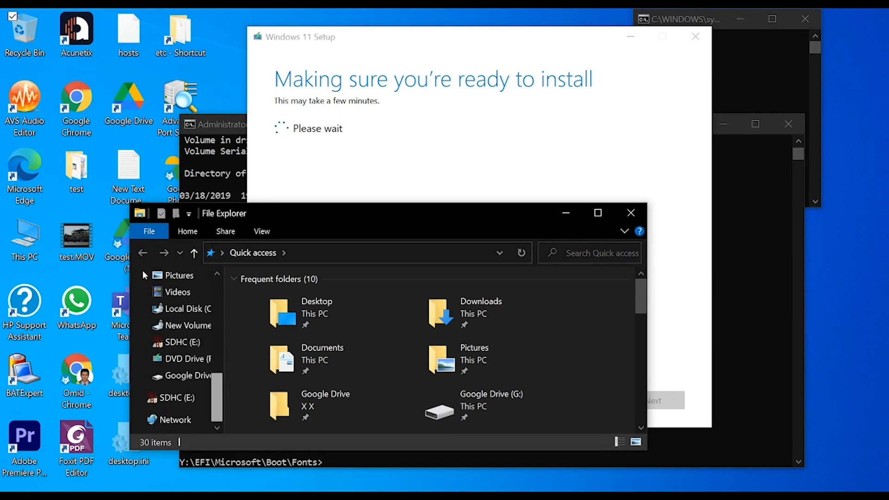
left_click(187, 326)
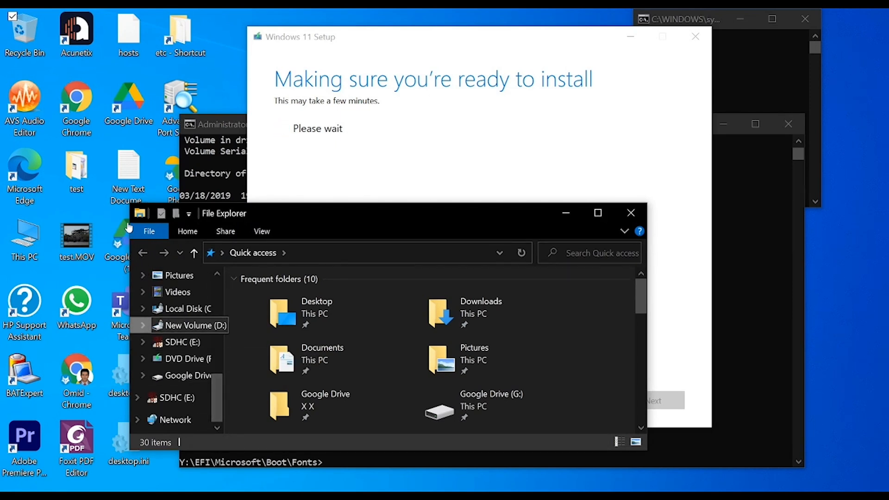
left_click(243, 327)
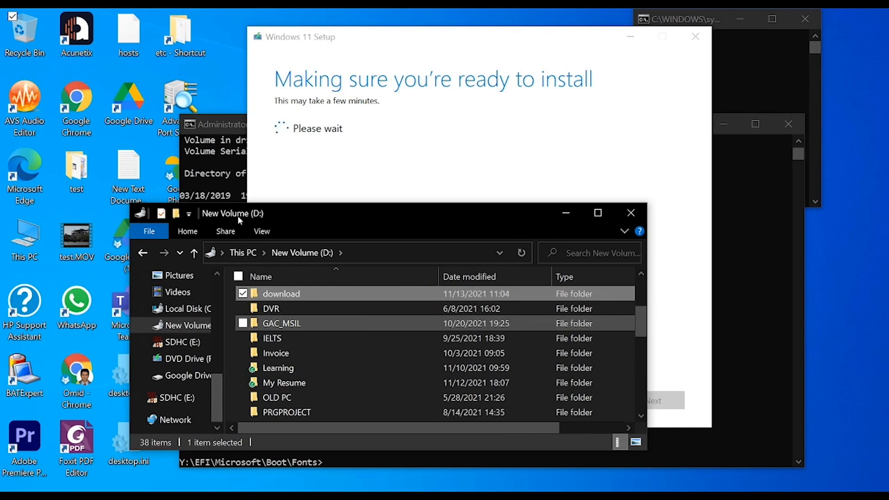
key("Return")
Locate the Windows 11 ISO inside the Windows 11 v21H2 Build 22000 258 x64-VL folder, check its file options, and return to Windows 11 Setup.
key("w")
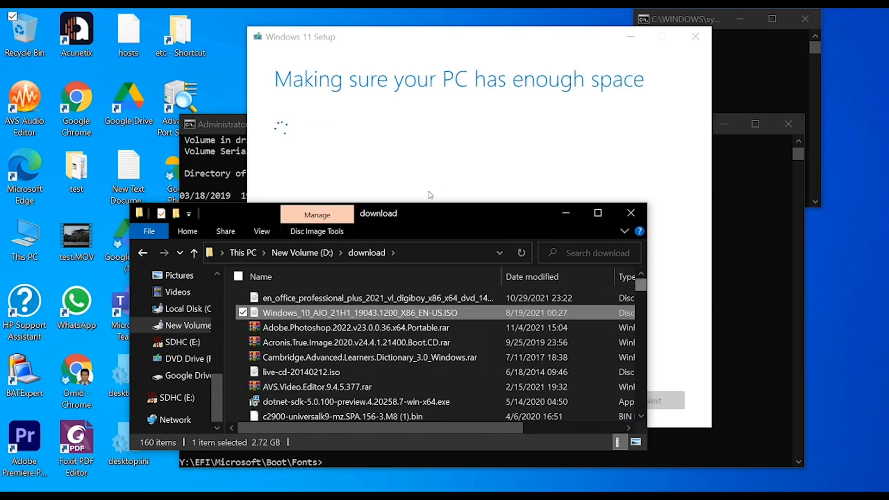
scroll(416, 287, "down", 20)
key("Up")
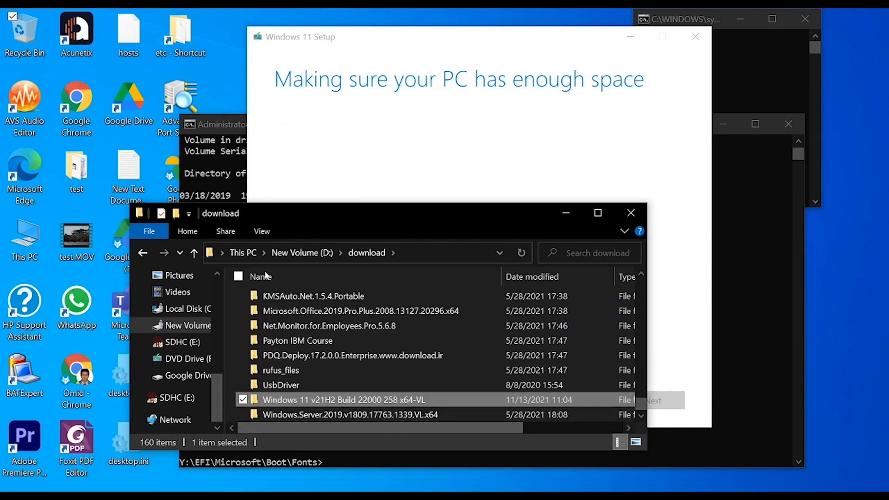
key("Return")
key("Down")
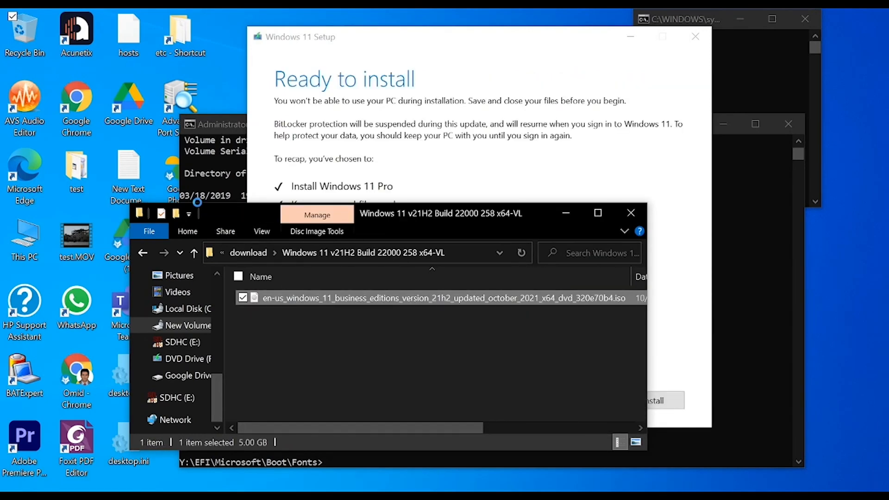
right_click(295, 300)
left_click(608, 183)
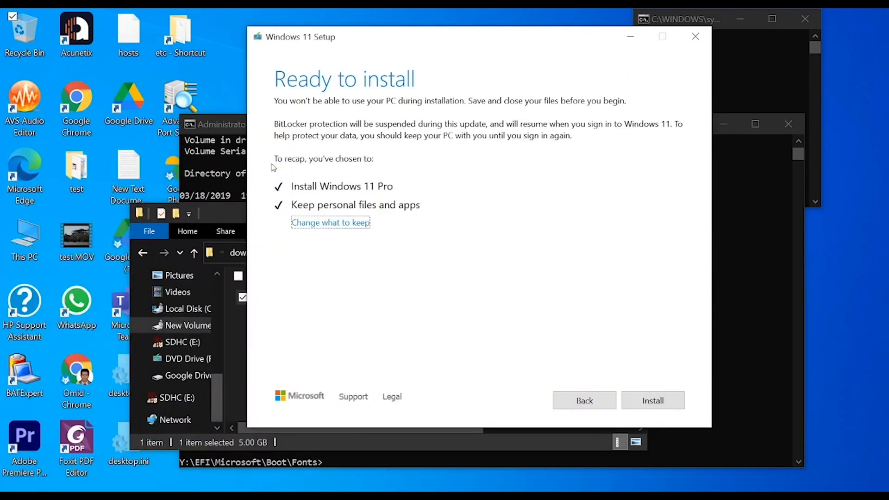
Open the Windows 11 ISO from the download folder in WinRAR and browse into its sources folder.
left_click_drag(210, 217, 159, 235)
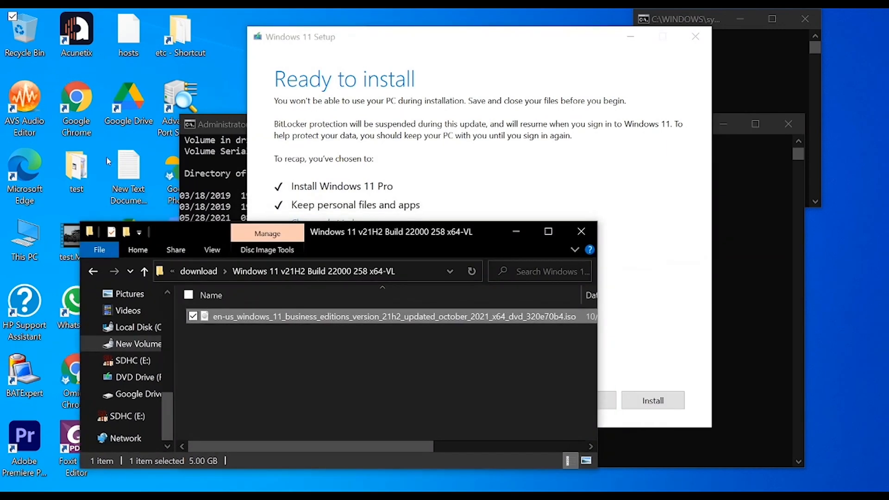
right_click(220, 319)
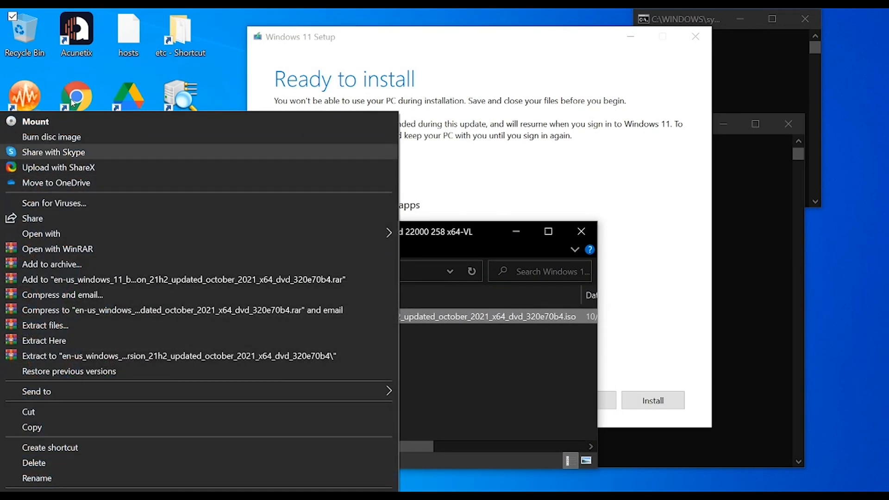
left_click(106, 249)
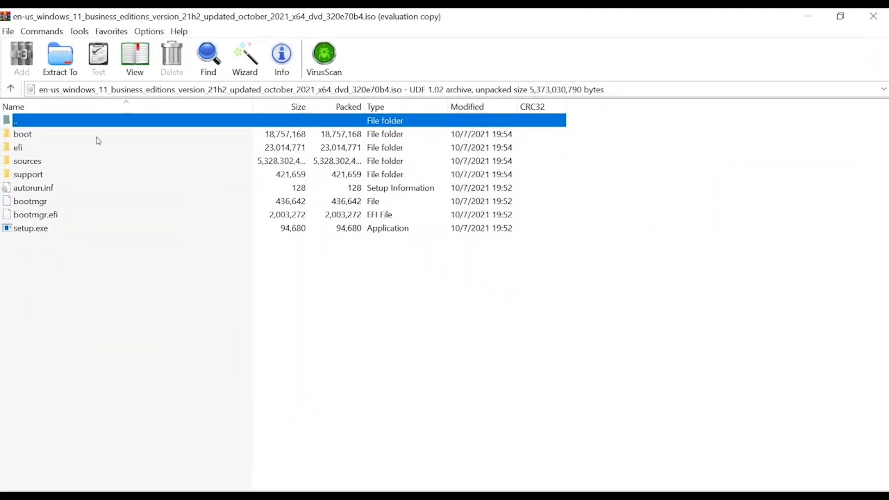
double_click(27, 162)
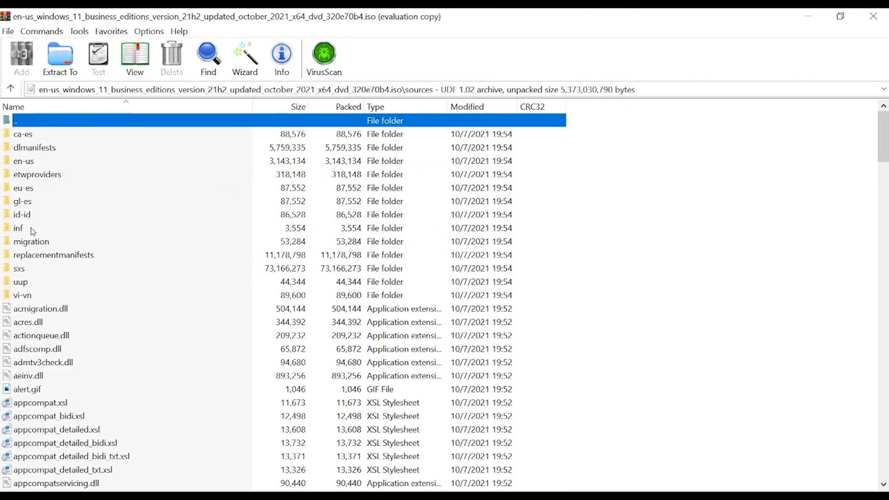
Locate the appraiser files in the archive's sources folder, selecting appraiser.dll.
left_click(46, 349)
key("Down")
key("Down")
key("Down")
key("Down")
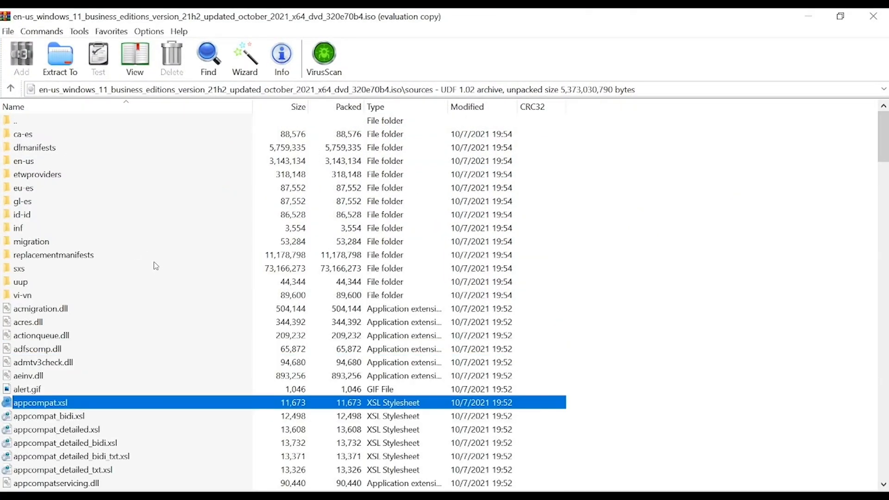
scroll(156, 268, "down", 2)
scroll(156, 267, "down", 2)
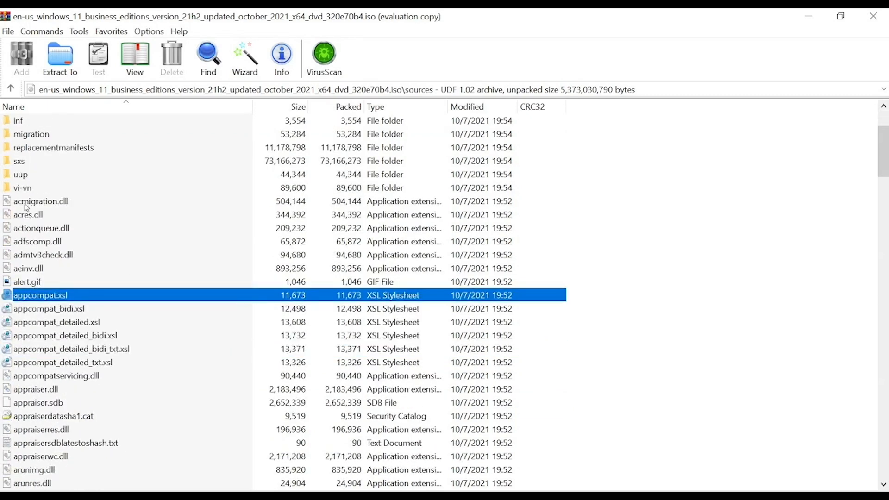
type("appr")
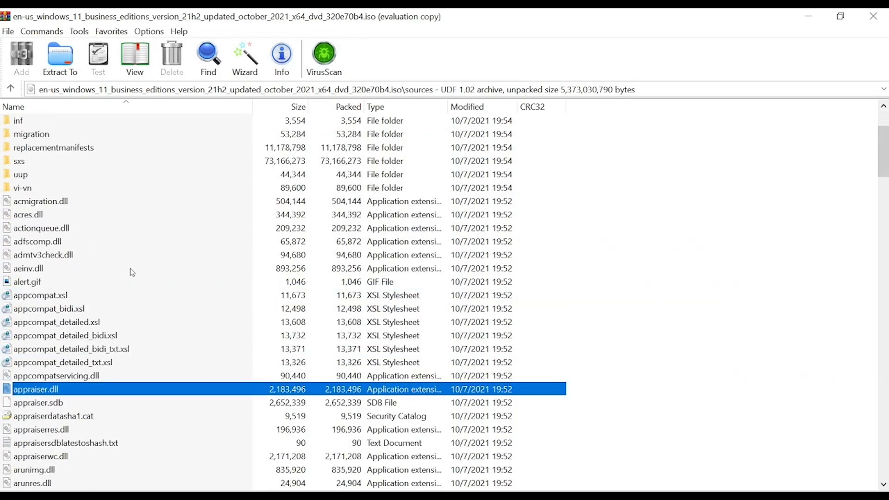
scroll(107, 306, "down", 2)
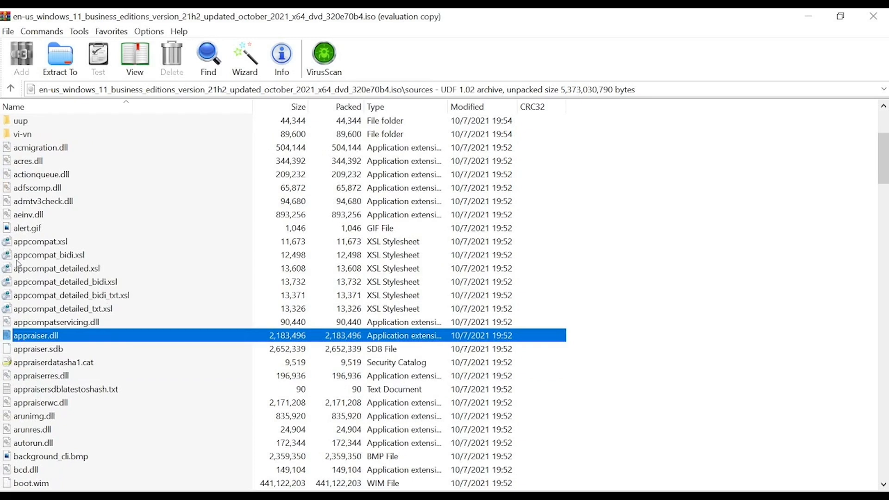
Check the file options for appraiserres.dll in the archive, and return to the Windows 11 Setup window.
key("Down")
key("Down")
key("Down")
key("shift+F10")
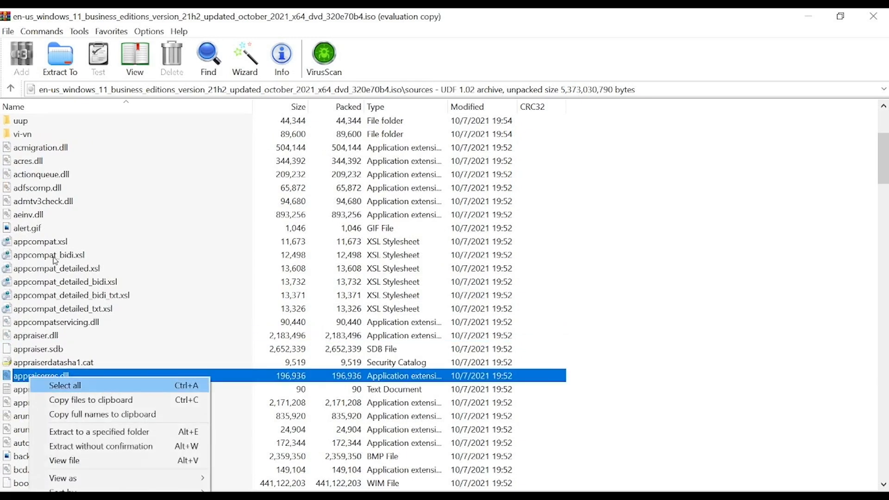
left_click(264, 30)
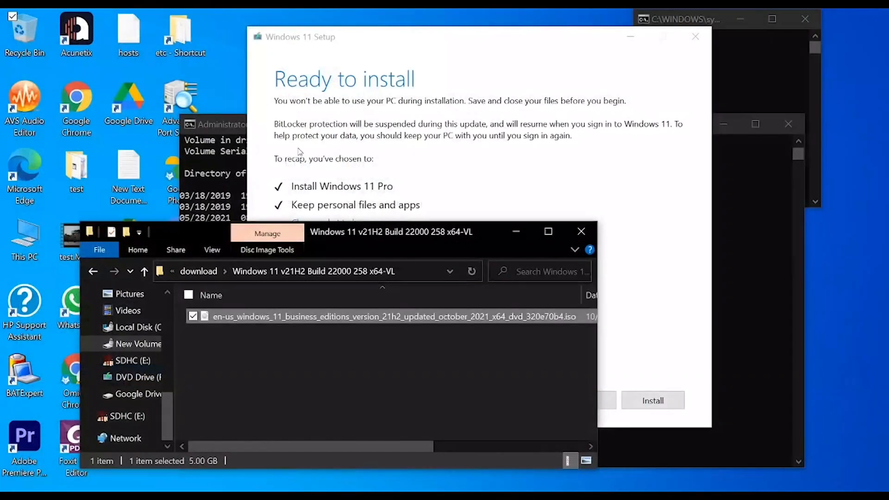
left_click(426, 160)
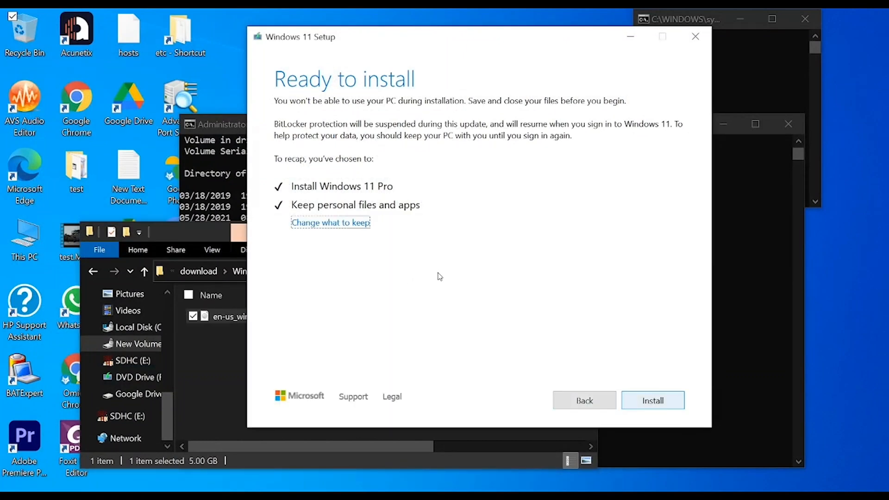